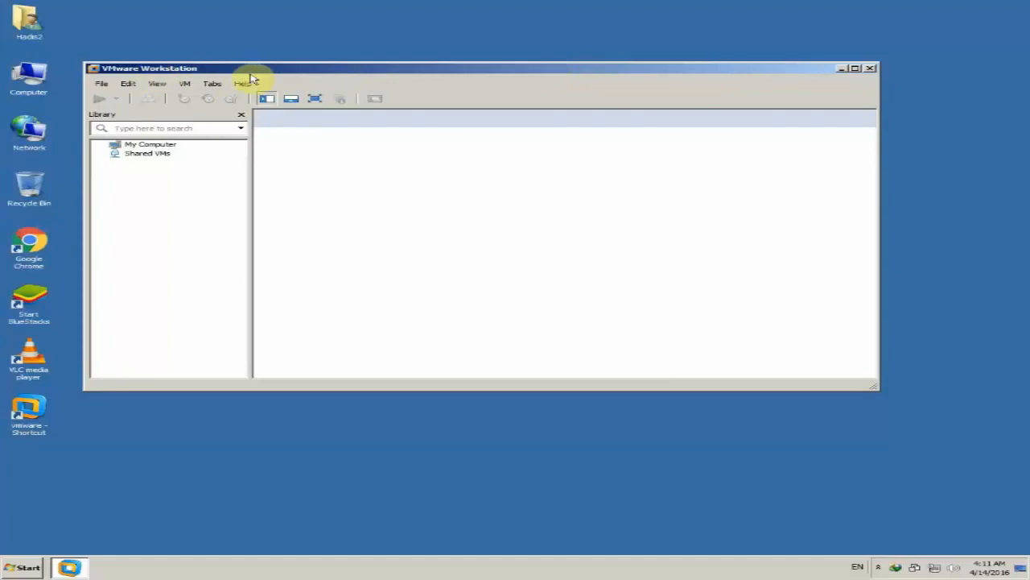
Step: Switch to Windows Explorer and open Local Disk (G:) from the Computer window
drag(259, 71, 271, 82)
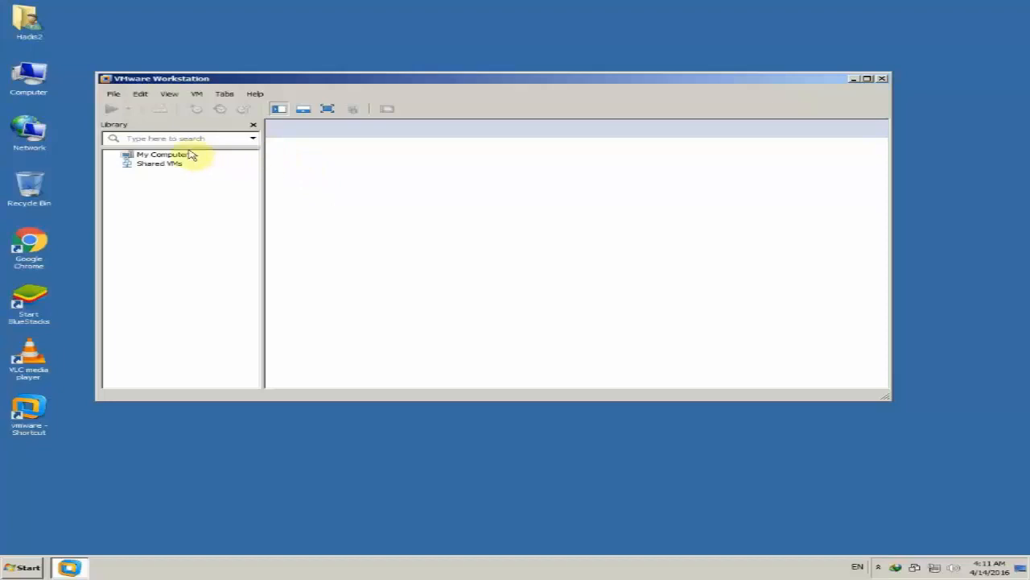
double_click(29, 76)
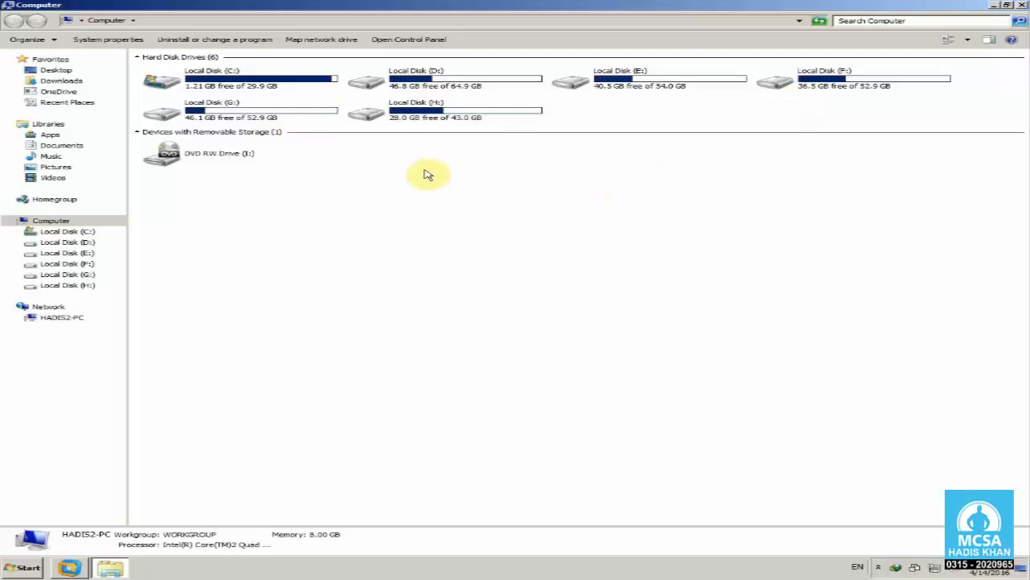
click(282, 117)
double_click(282, 116)
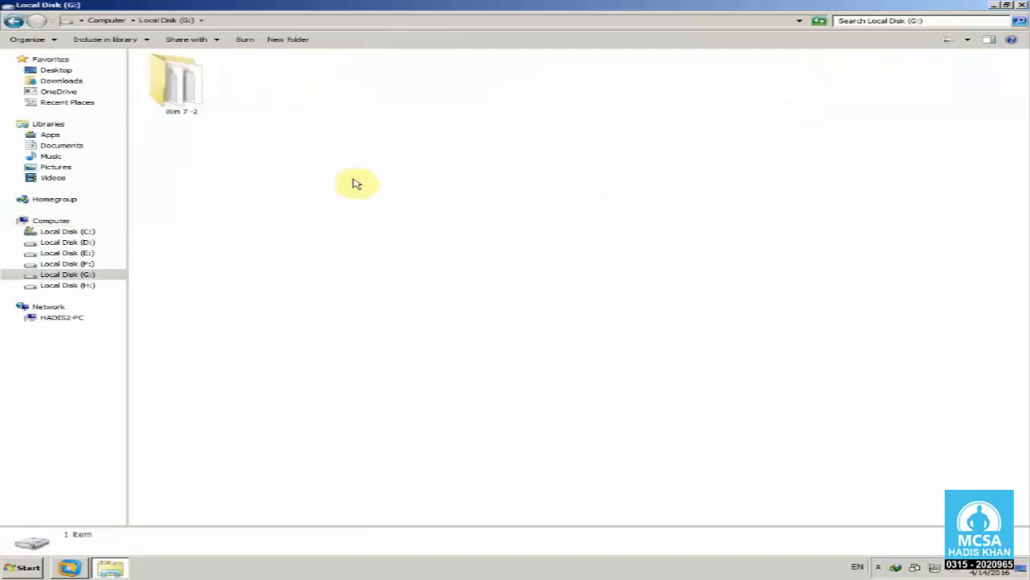
Step: Create a new folder named Windows Server 2012 on Local Disk (G:)
right_click(322, 145)
mouse_move(414, 255)
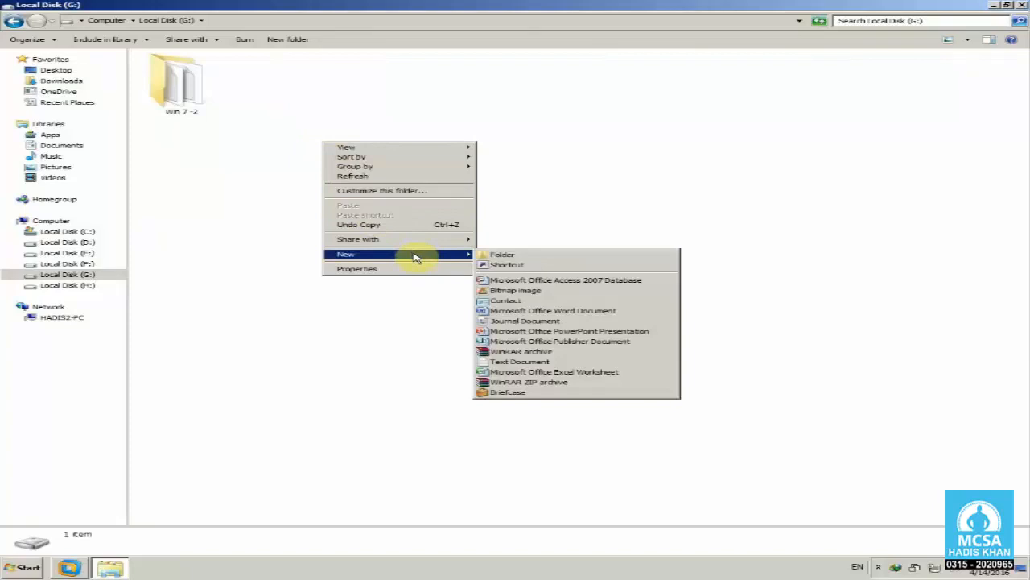
click(542, 258)
text(Win)
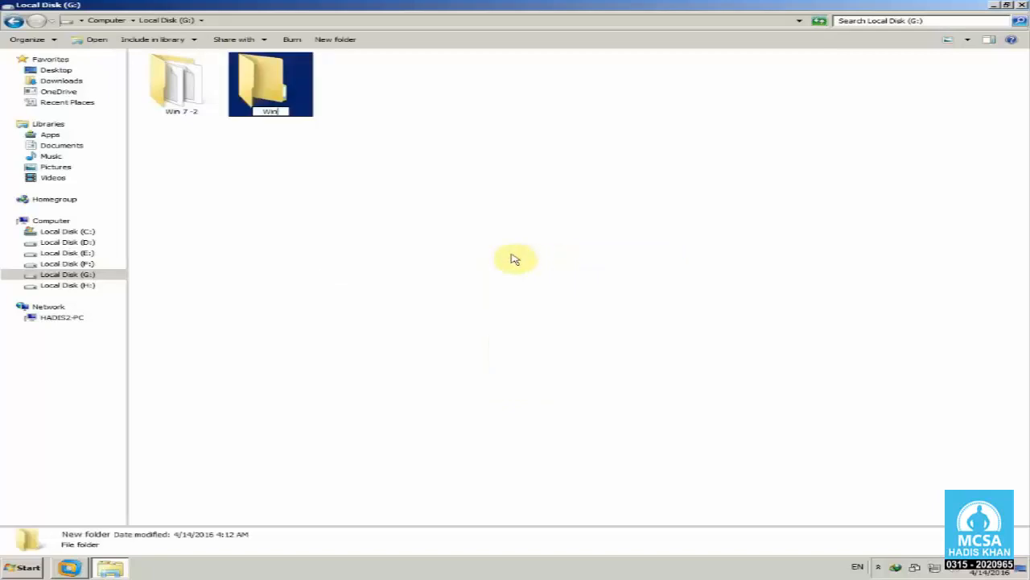
text(dows Server 2012)
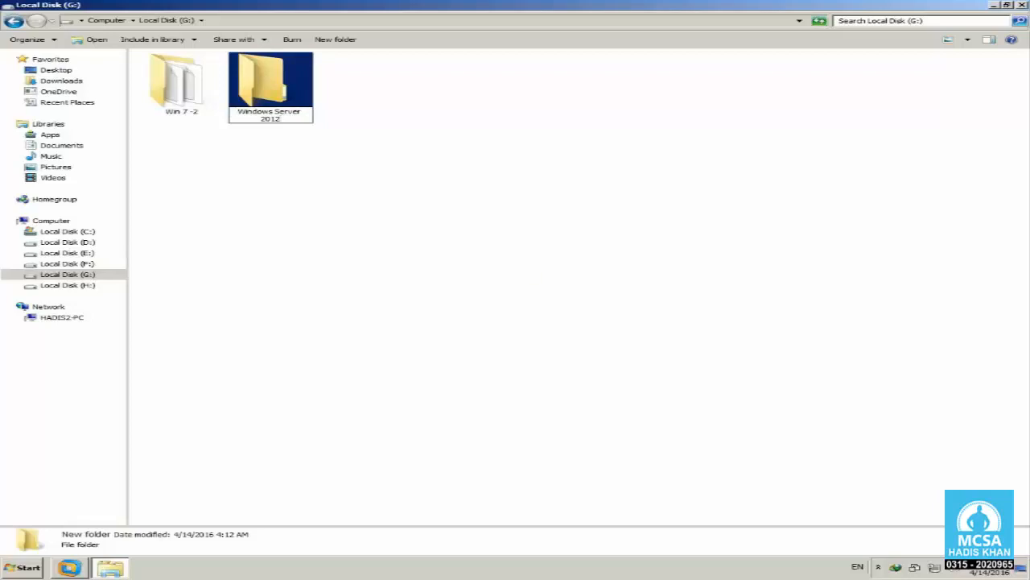
key(Return)
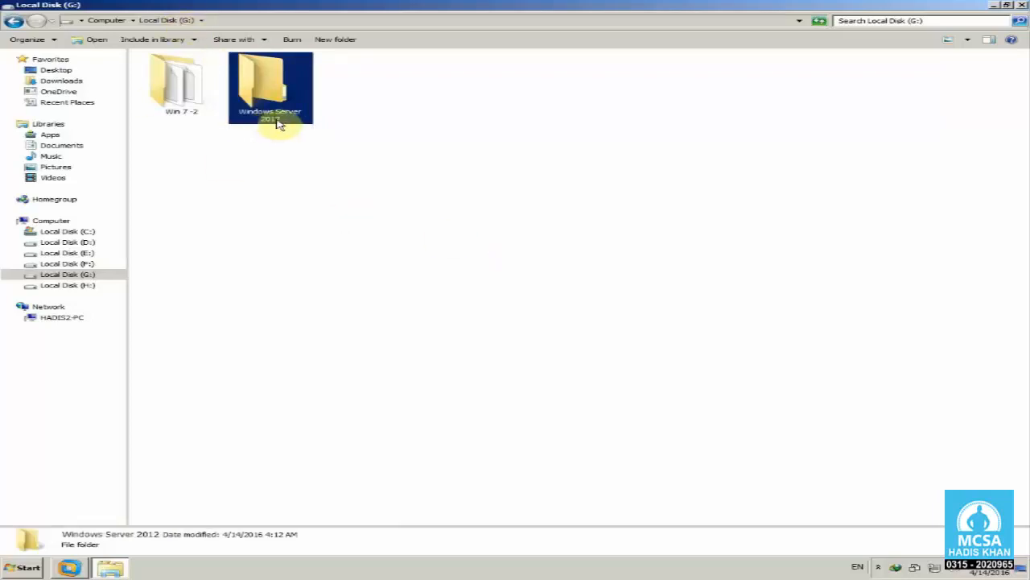
click(547, 173)
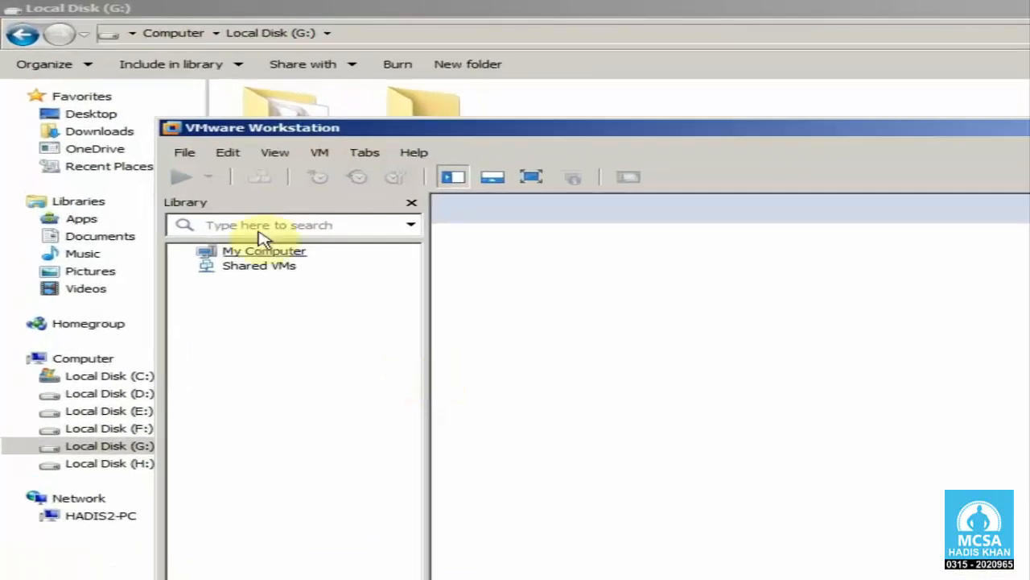
Step: Switch to VMware Workstation and start a new virtual machine with the Typical (recommended) configuration
click(137, 116)
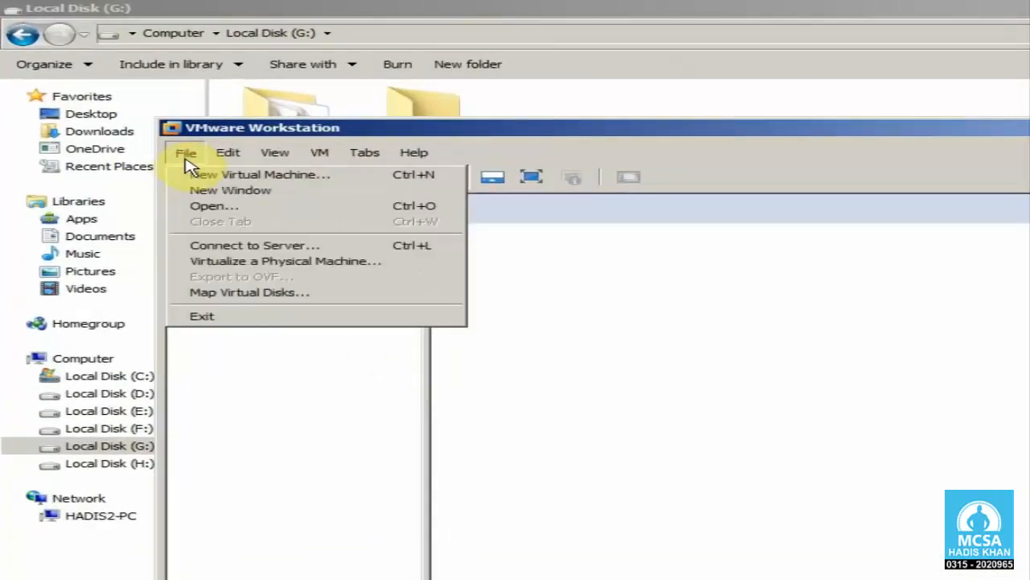
click(351, 184)
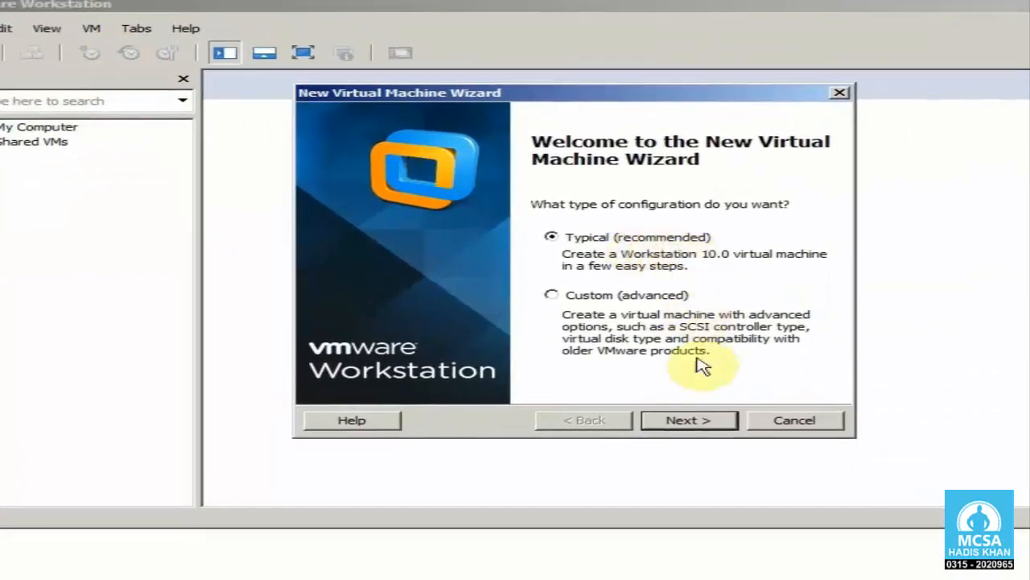
click(724, 422)
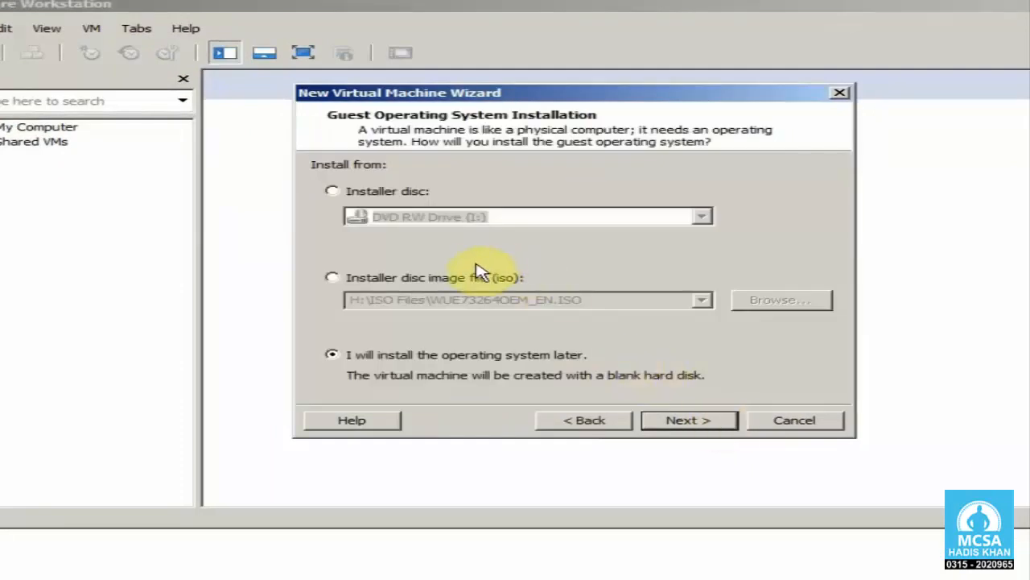
click(400, 195)
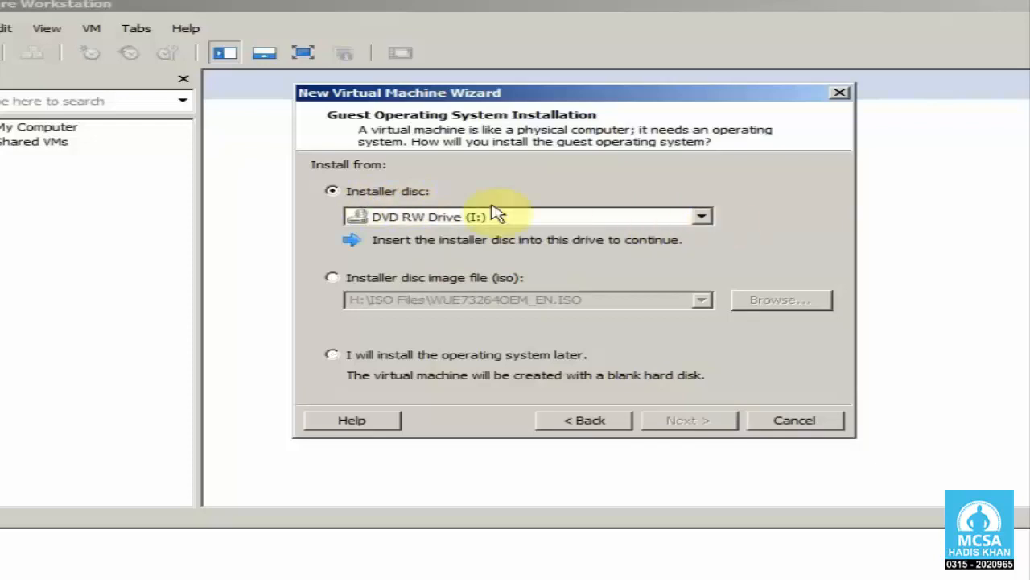
click(702, 216)
click(684, 233)
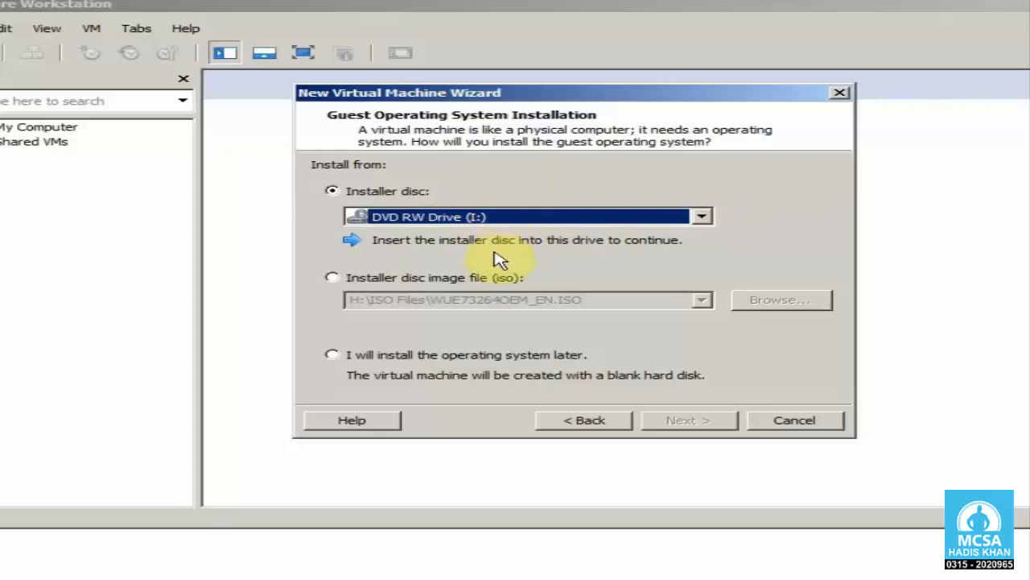
Step: Set the installer disc image to Server 2012 R2 X64 from the ISO Files folder on Local Disk (H:) and continue
click(491, 279)
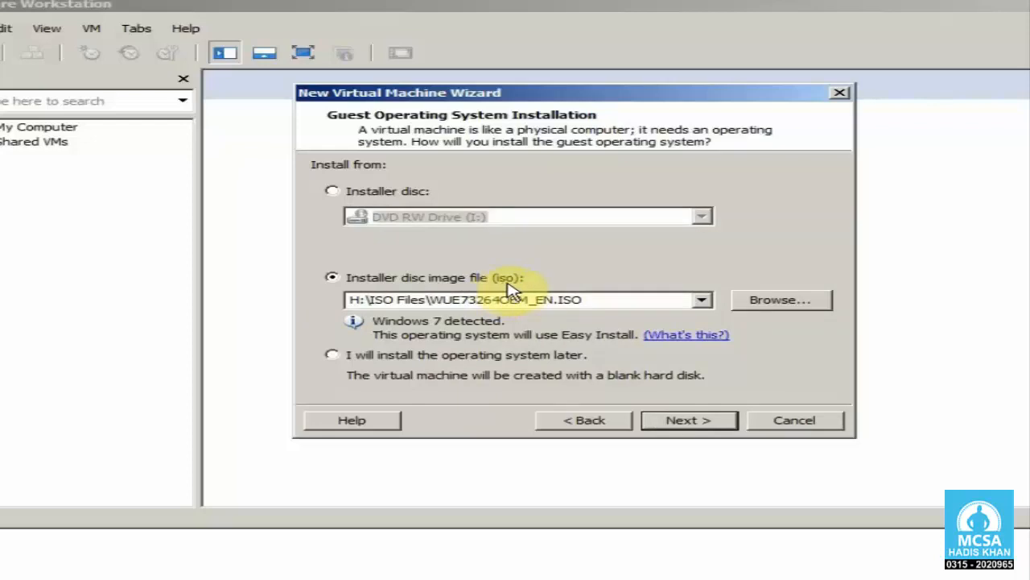
drag(423, 95, 433, 103)
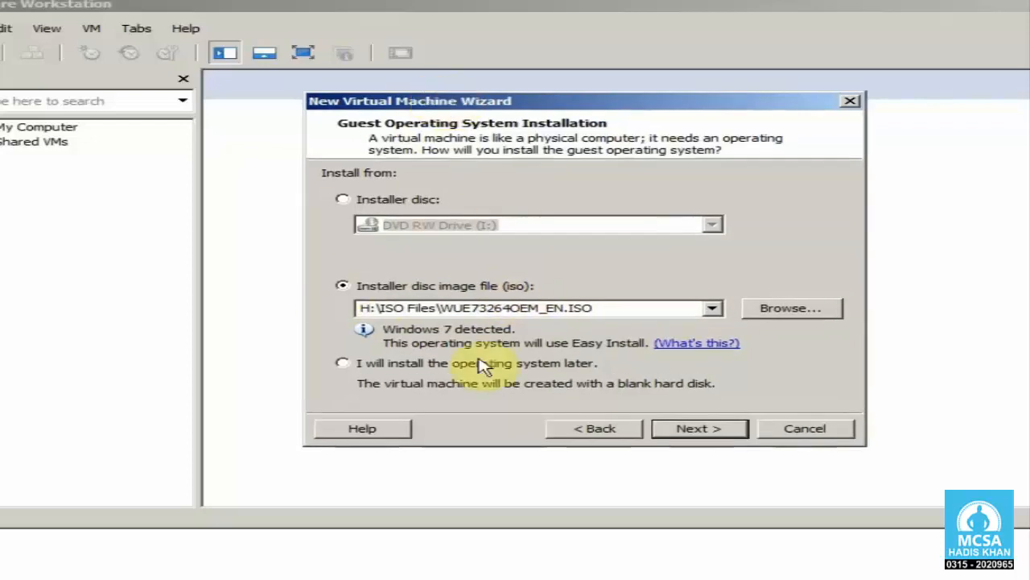
click(713, 309)
click(713, 310)
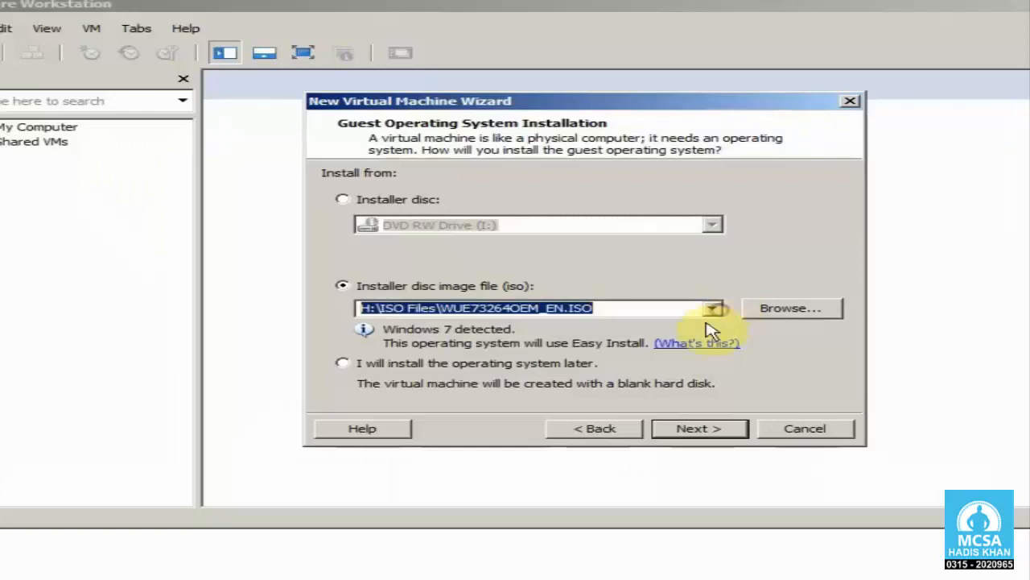
click(818, 312)
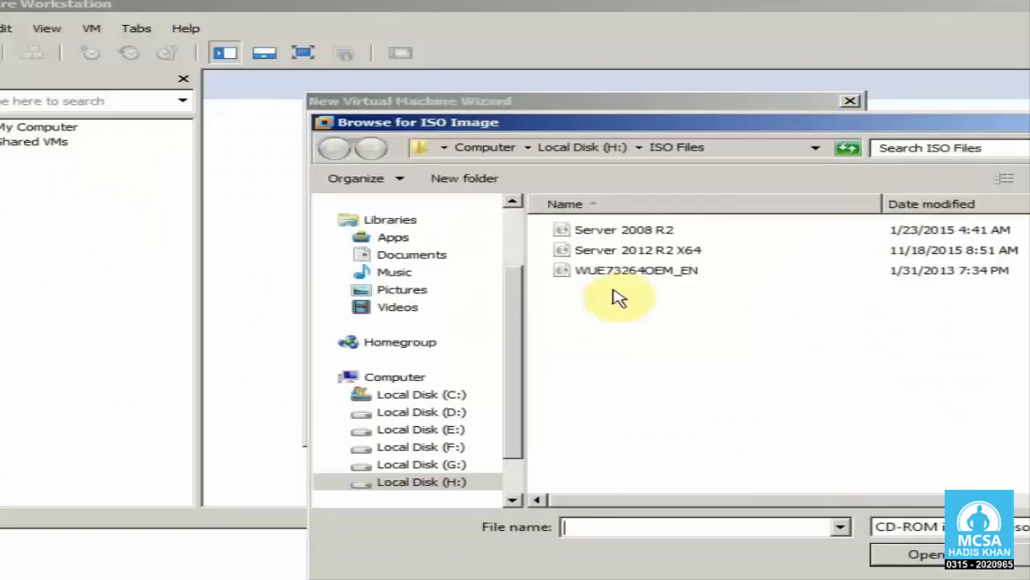
click(455, 483)
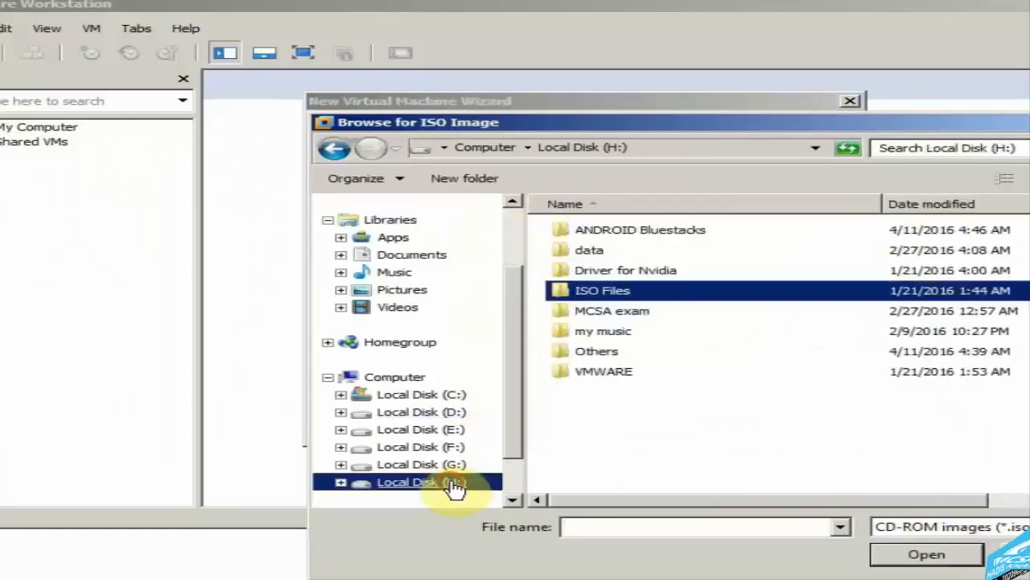
double_click(607, 300)
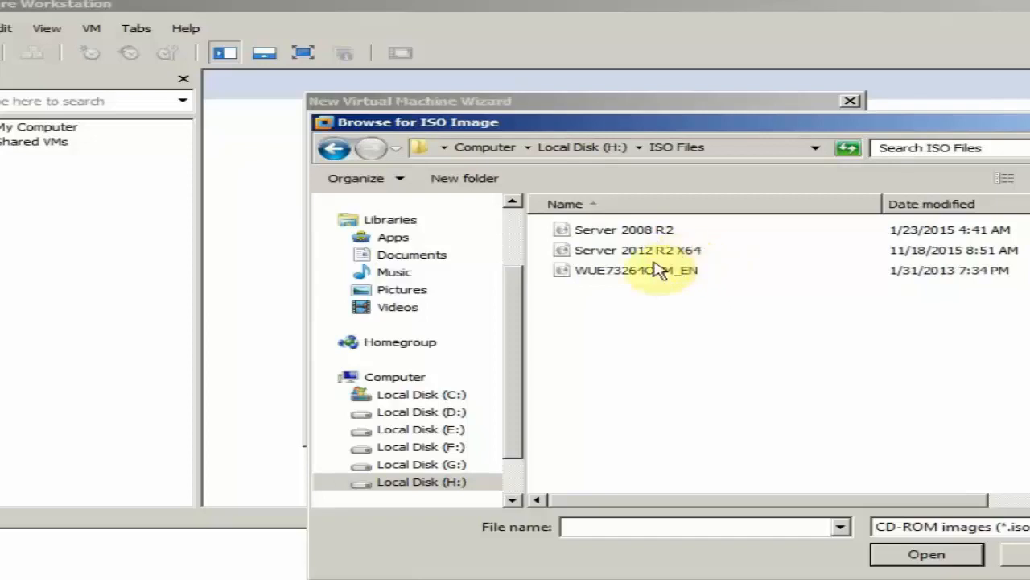
click(616, 254)
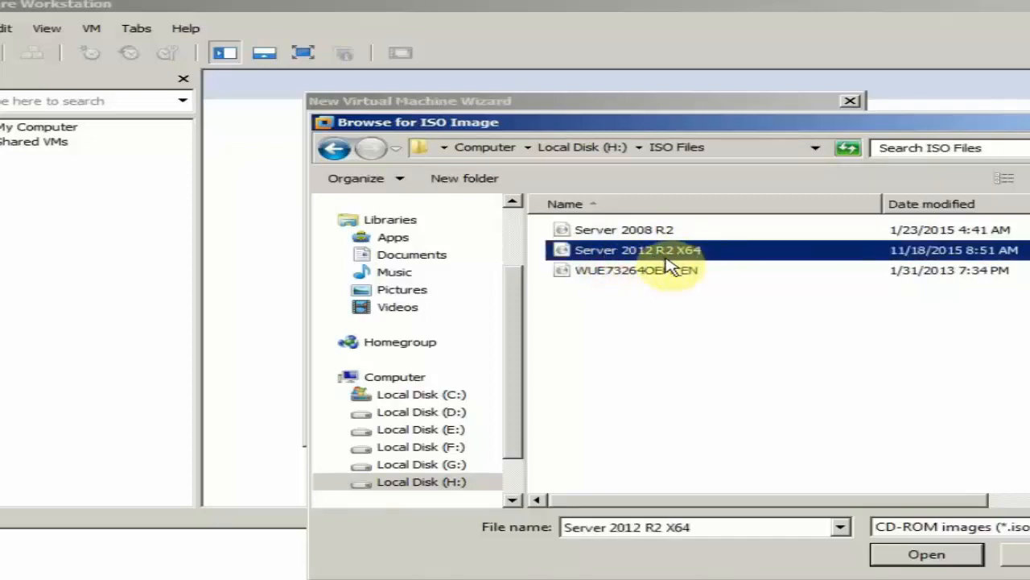
click(936, 553)
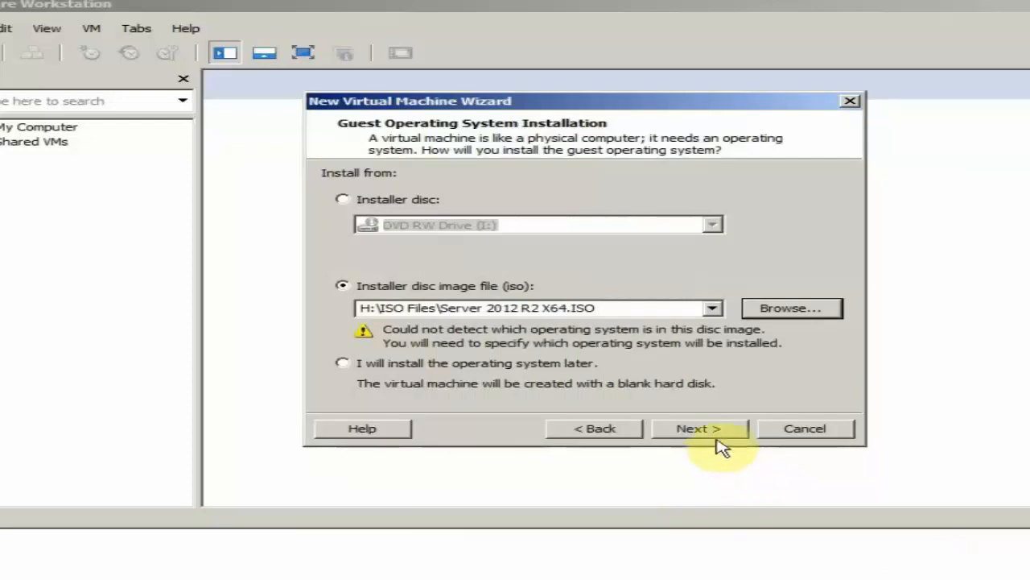
click(719, 435)
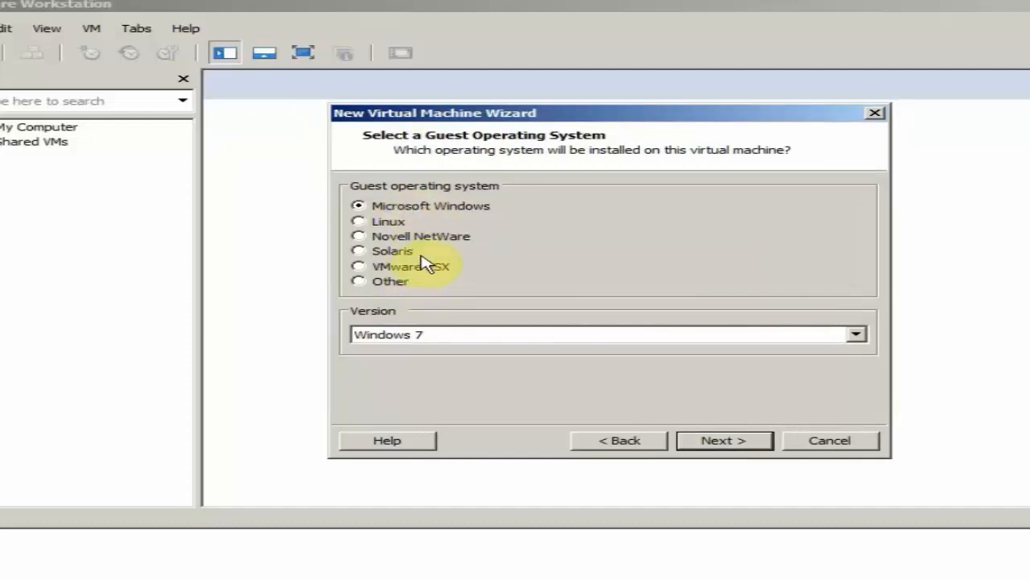
Step: Set the Microsoft Windows guest operating system version to Windows Server 2012 and continue
drag(567, 113, 572, 114)
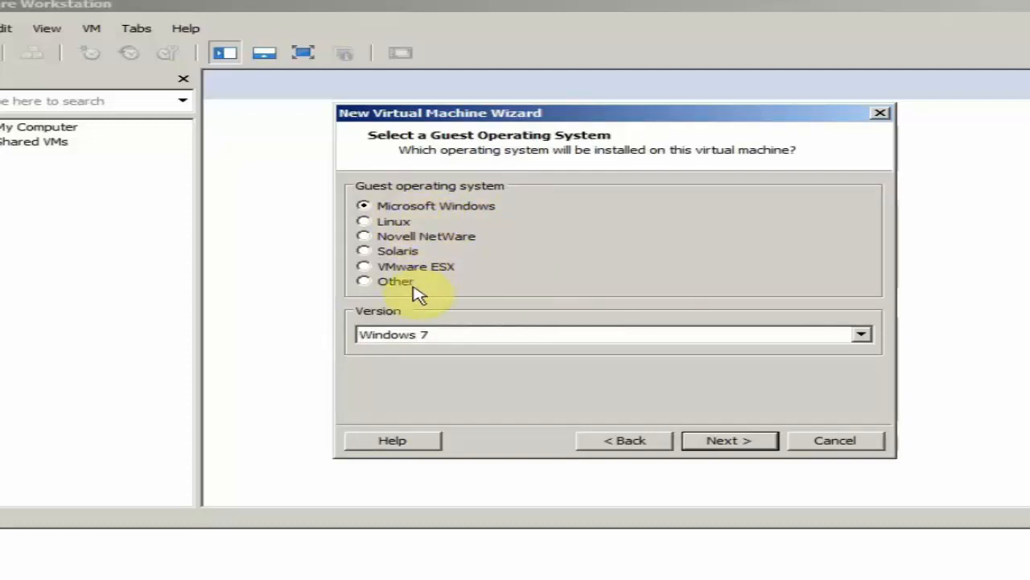
click(451, 335)
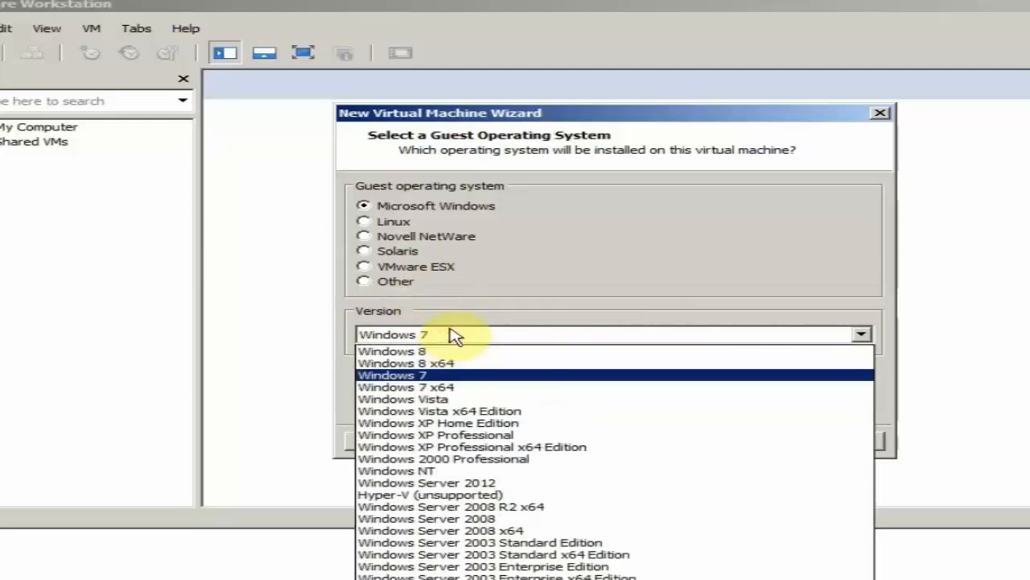
click(528, 484)
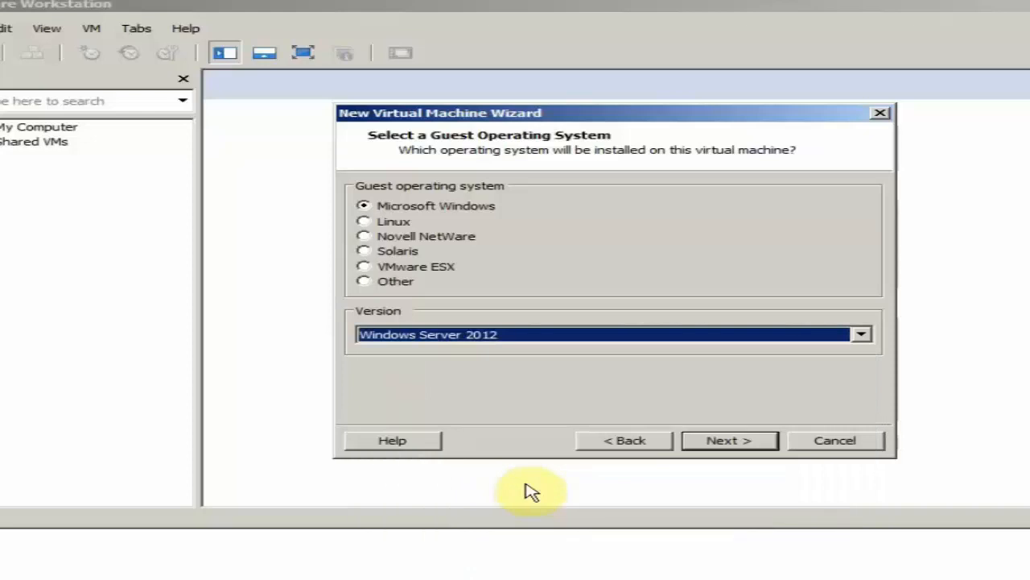
click(707, 448)
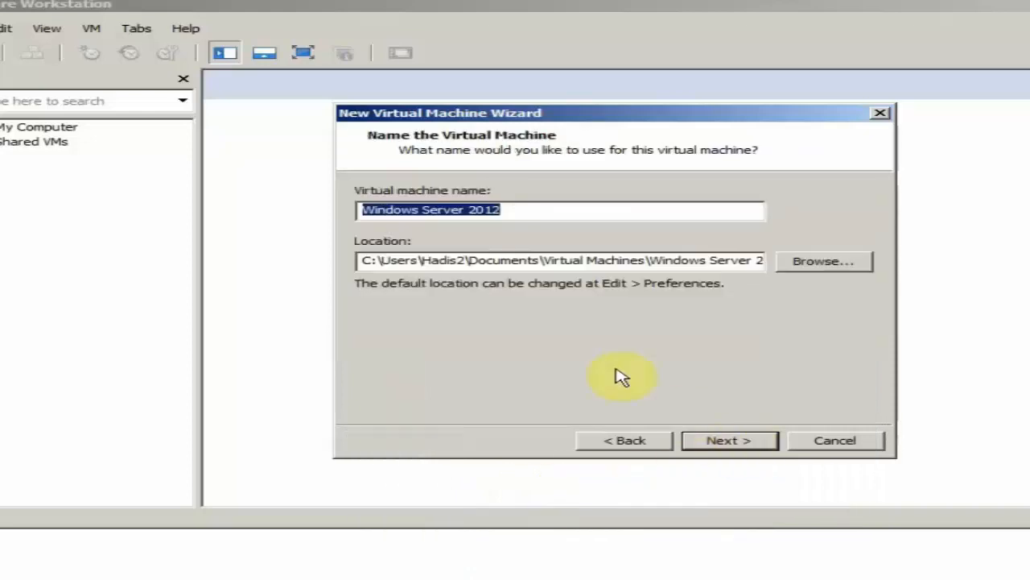
Step: Keep the name Windows Server 2012, set the virtual machine's location to G:\Windows Server 2012 and continue
click(512, 214)
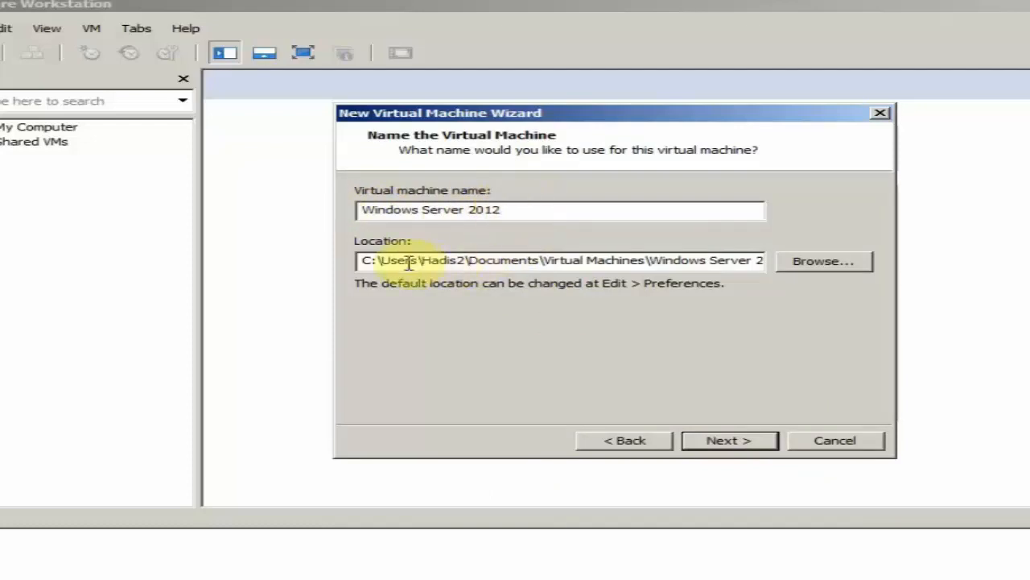
click(846, 267)
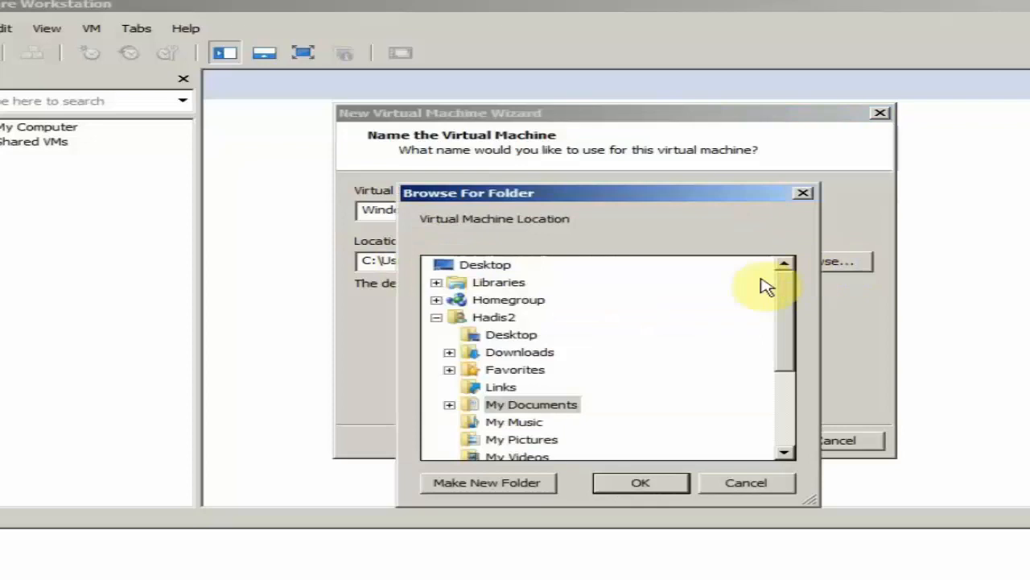
drag(786, 302, 803, 390)
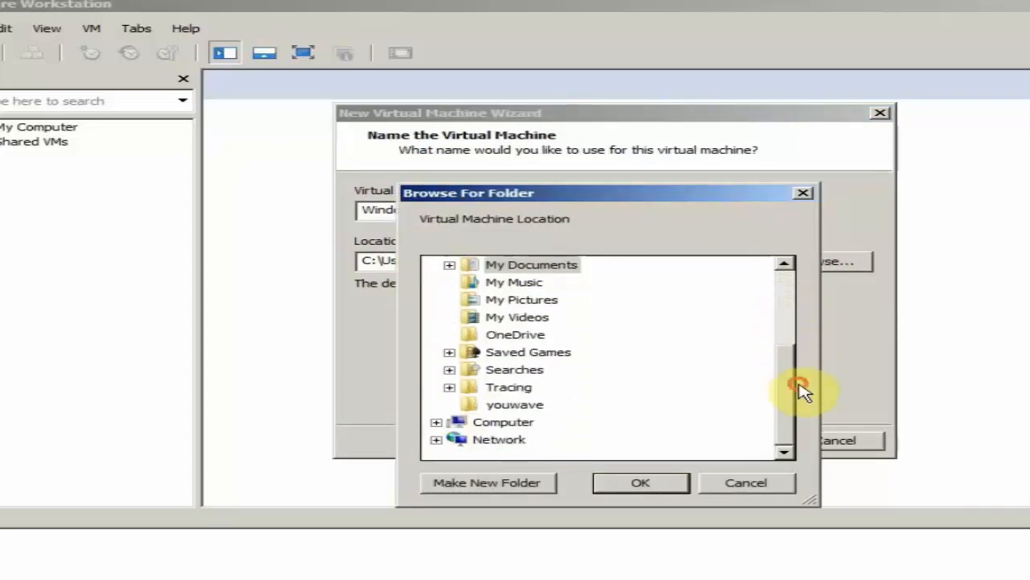
double_click(491, 424)
drag(789, 346, 787, 393)
double_click(563, 427)
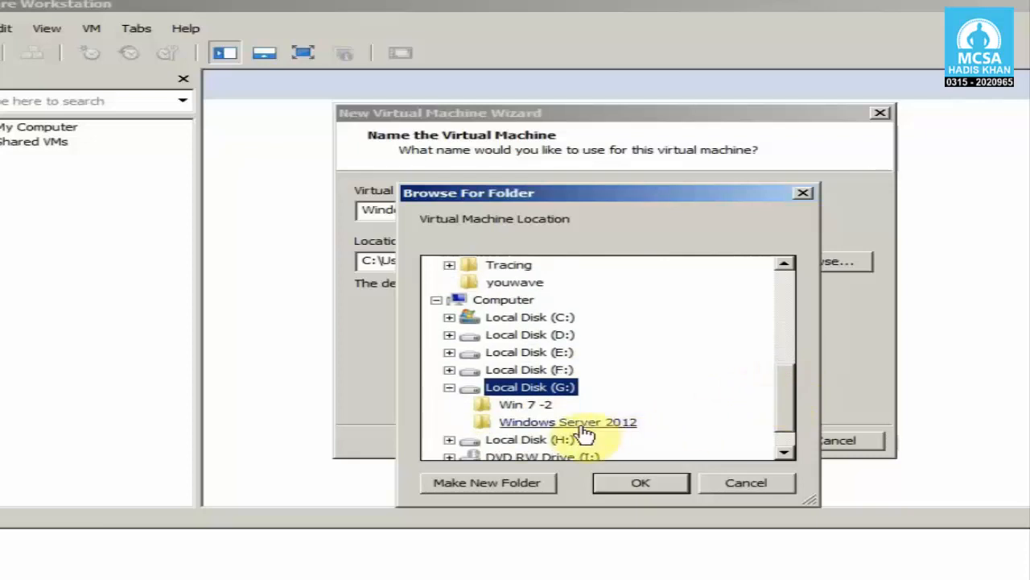
click(529, 424)
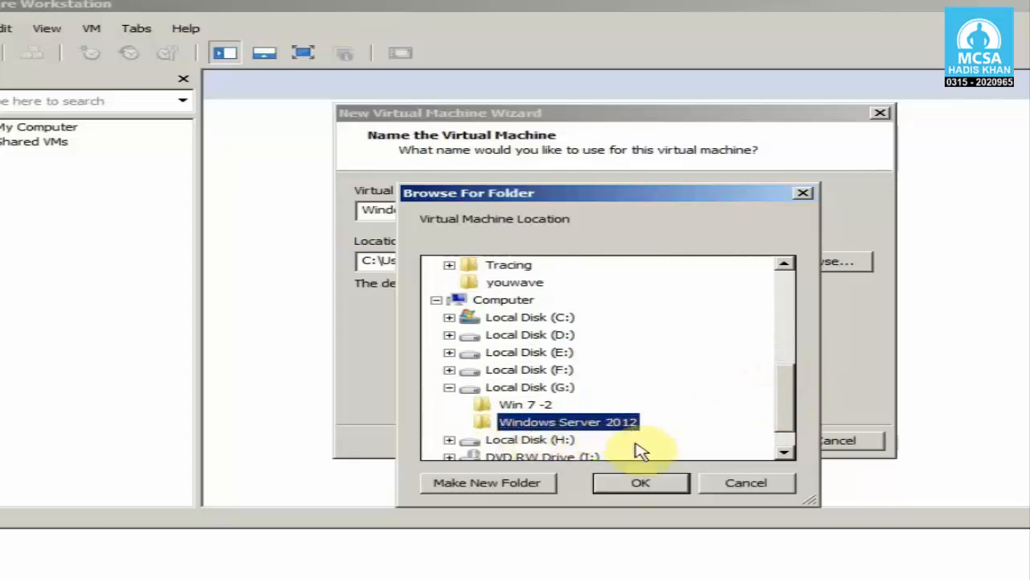
click(661, 485)
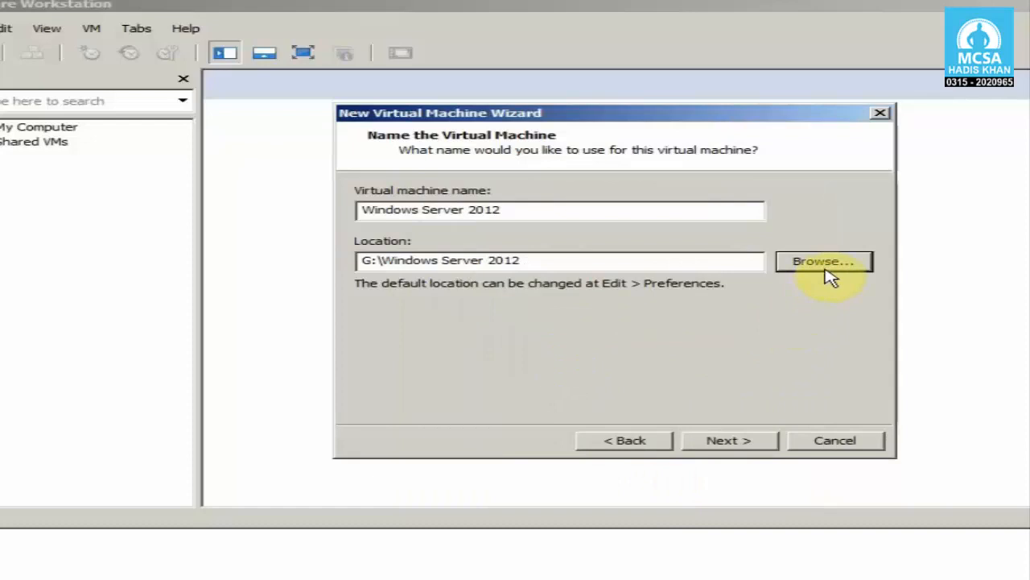
click(763, 449)
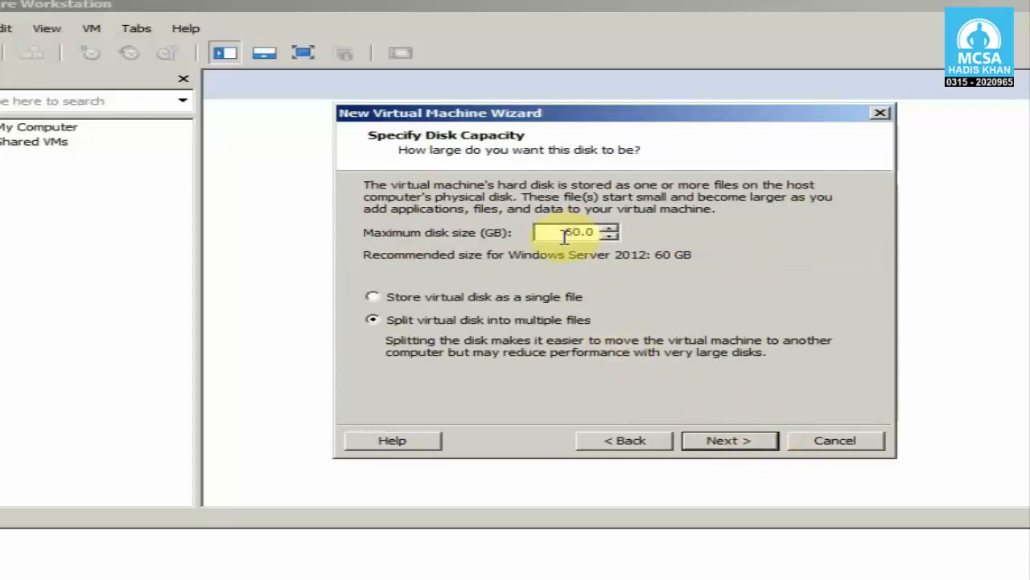
Step: Switch to Windows Explorer and check the free space of the hard drives in the Computer window
drag(598, 115, 609, 121)
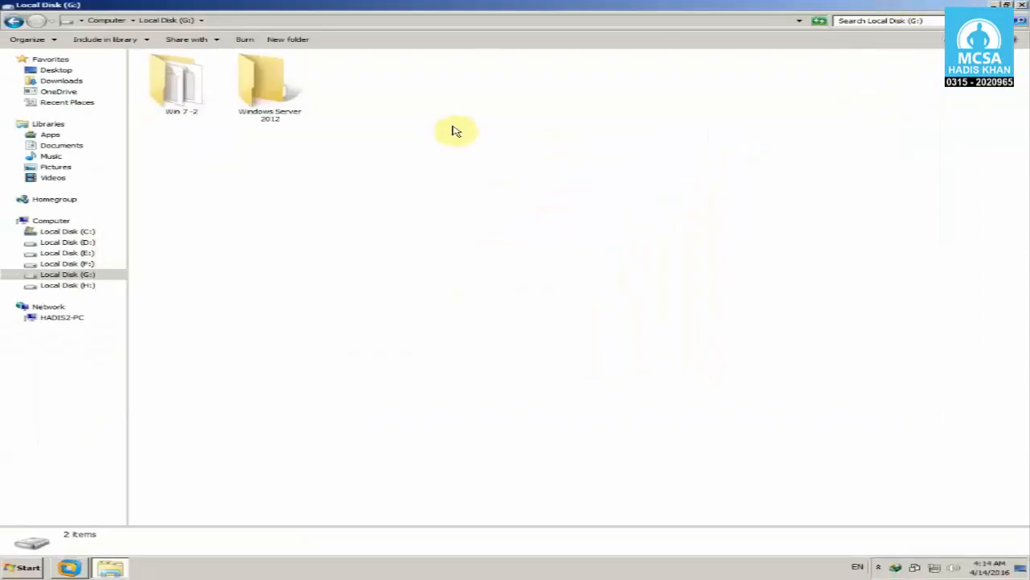
click(15, 20)
click(317, 166)
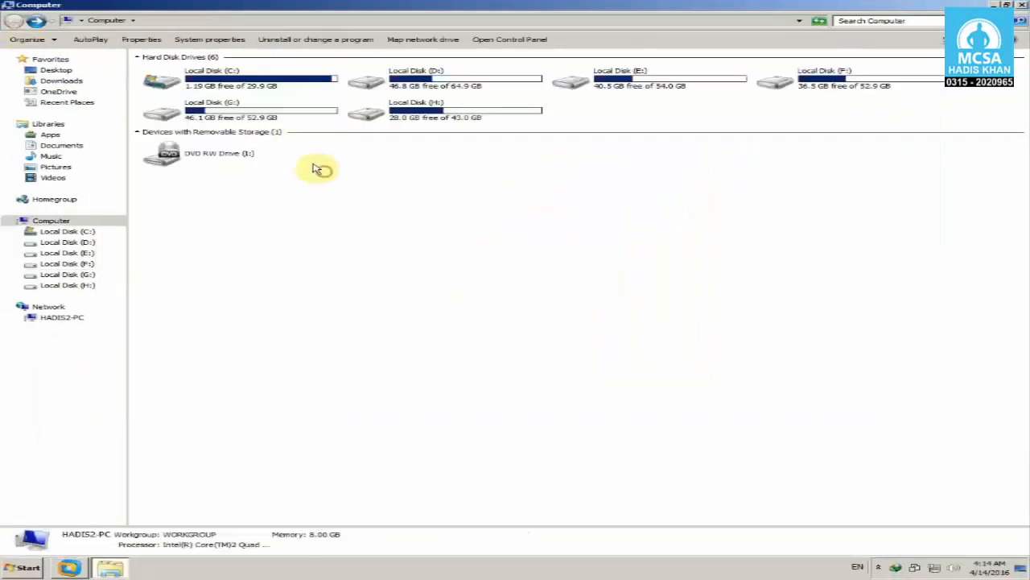
Step: Examine the folders on Local Disk (G:) and check the drive's capacity and free space in its properties
double_click(266, 119)
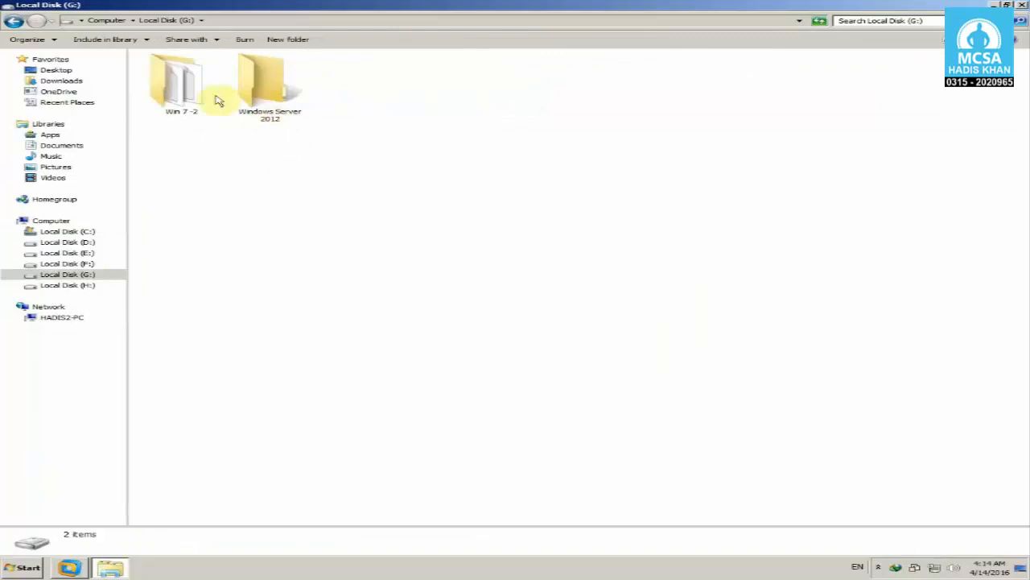
click(14, 20)
click(324, 183)
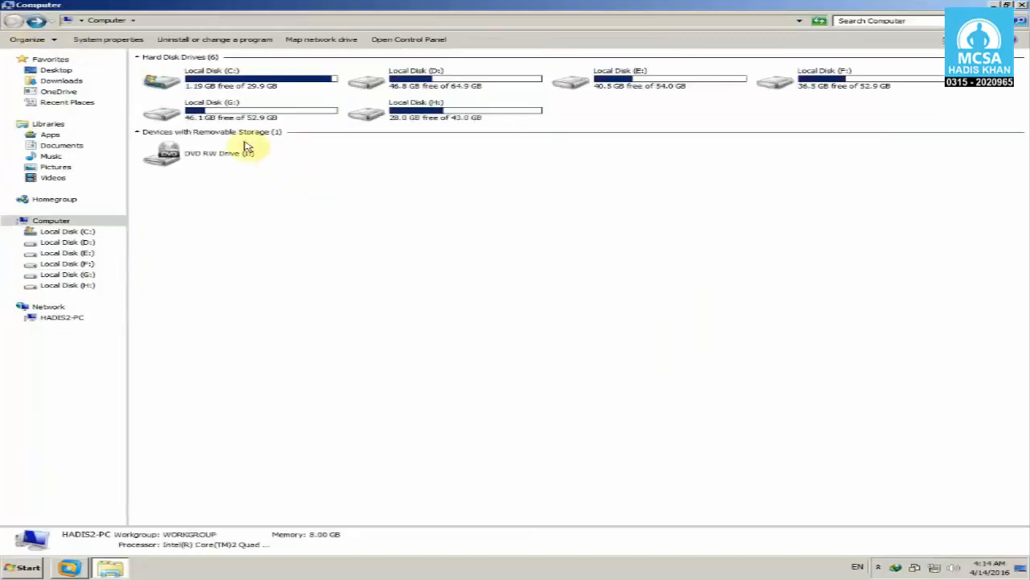
right_click(237, 114)
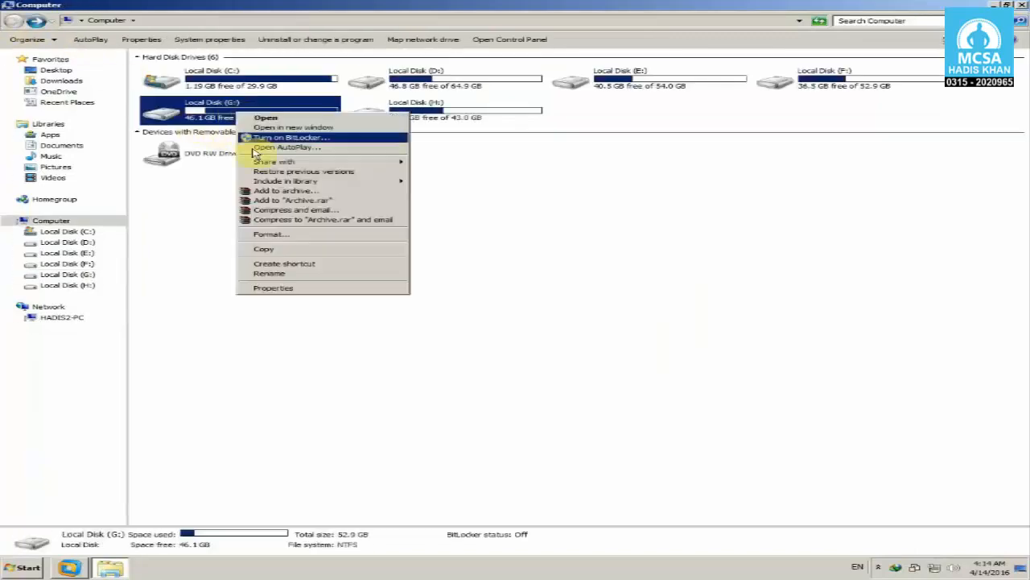
click(338, 287)
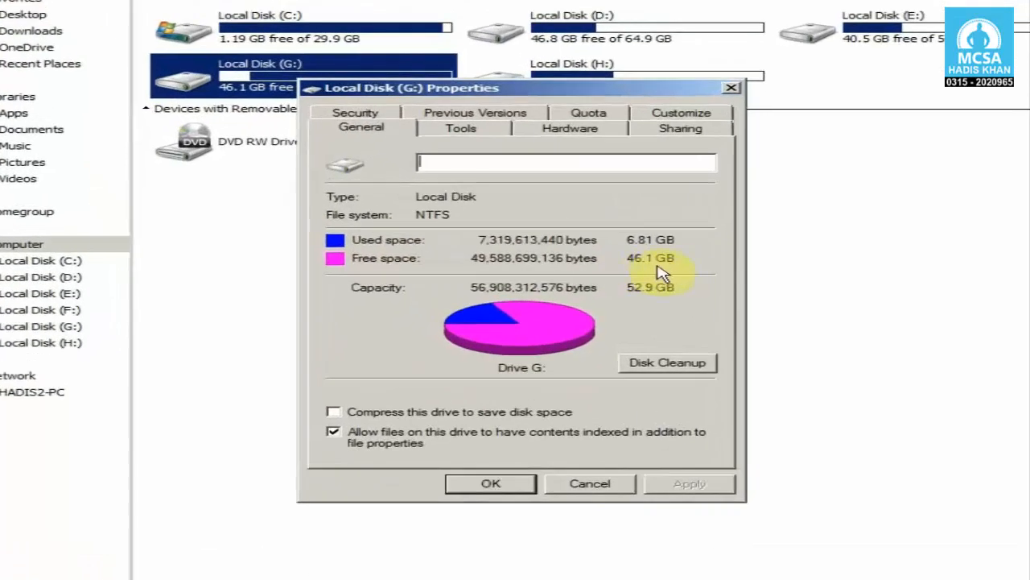
click(590, 483)
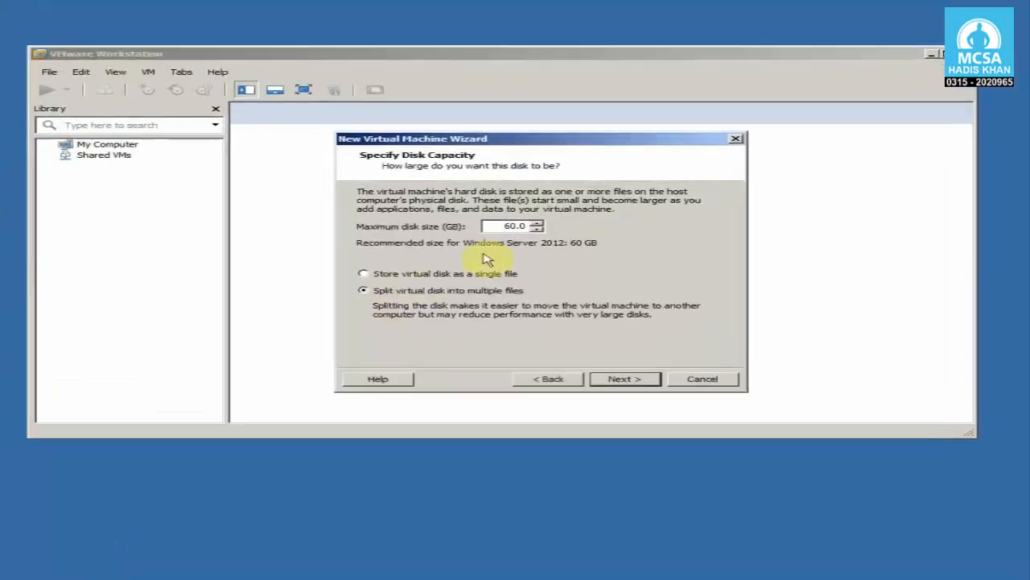
Step: Back in VMware Workstation, set the maximum disk size to 30 GB, store the virtual disk as a single file and continue
double_click(503, 223)
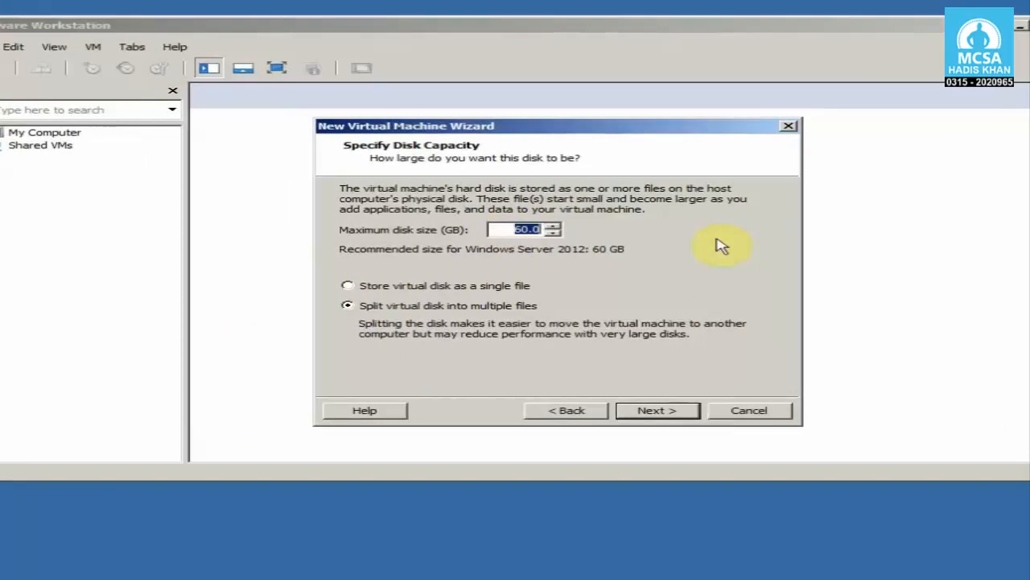
text(30)
click(382, 290)
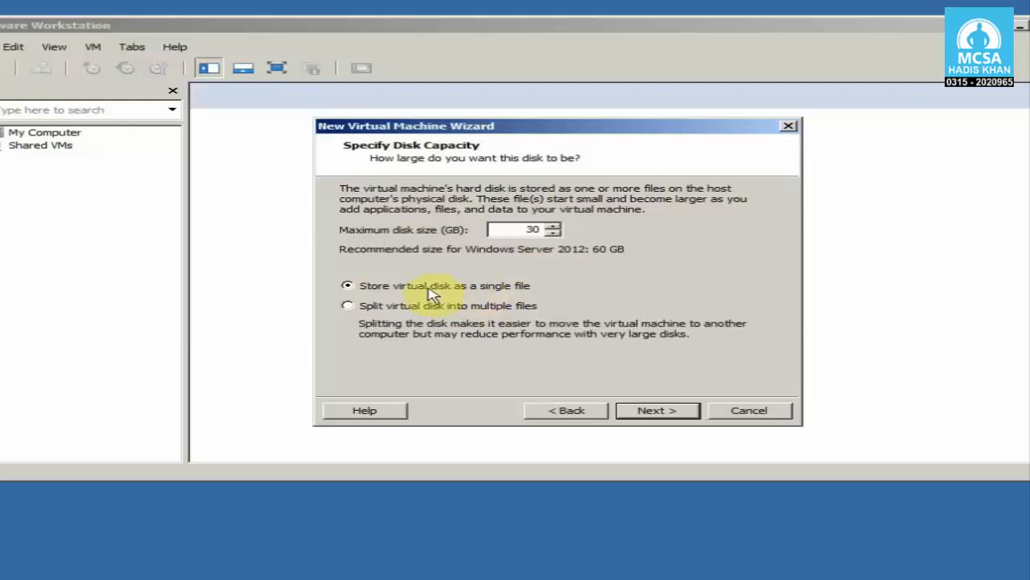
click(492, 287)
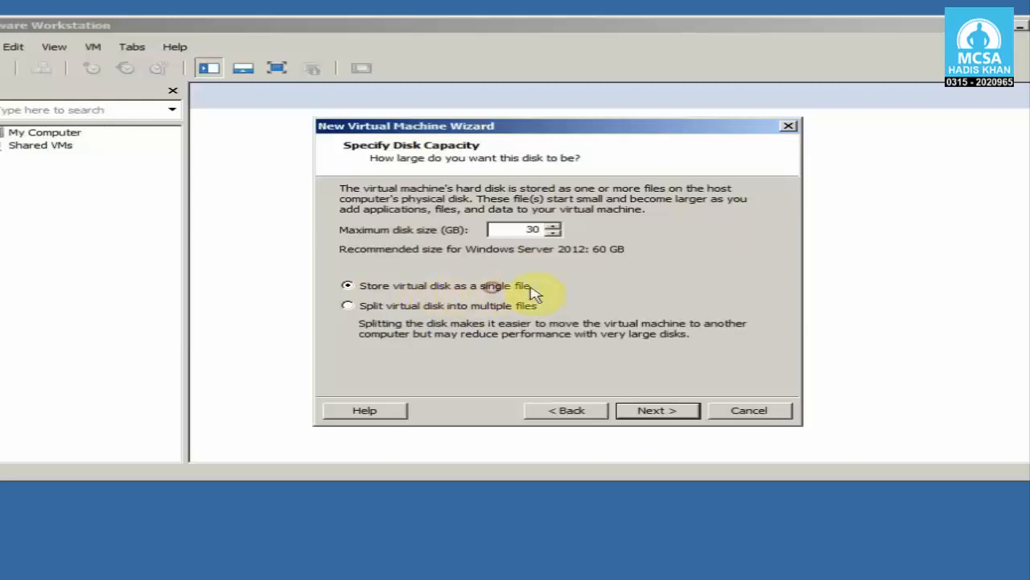
click(472, 306)
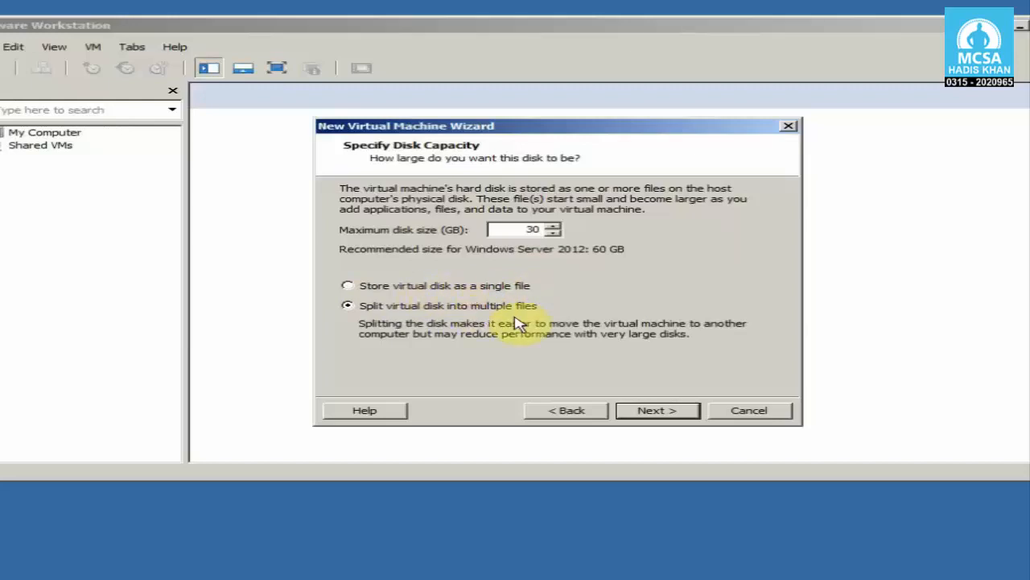
click(491, 288)
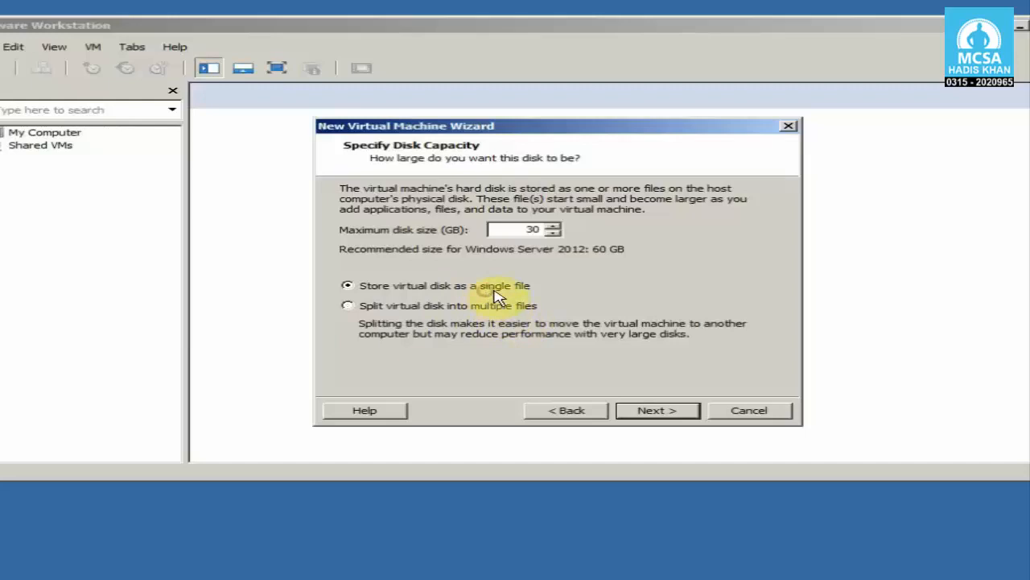
click(668, 408)
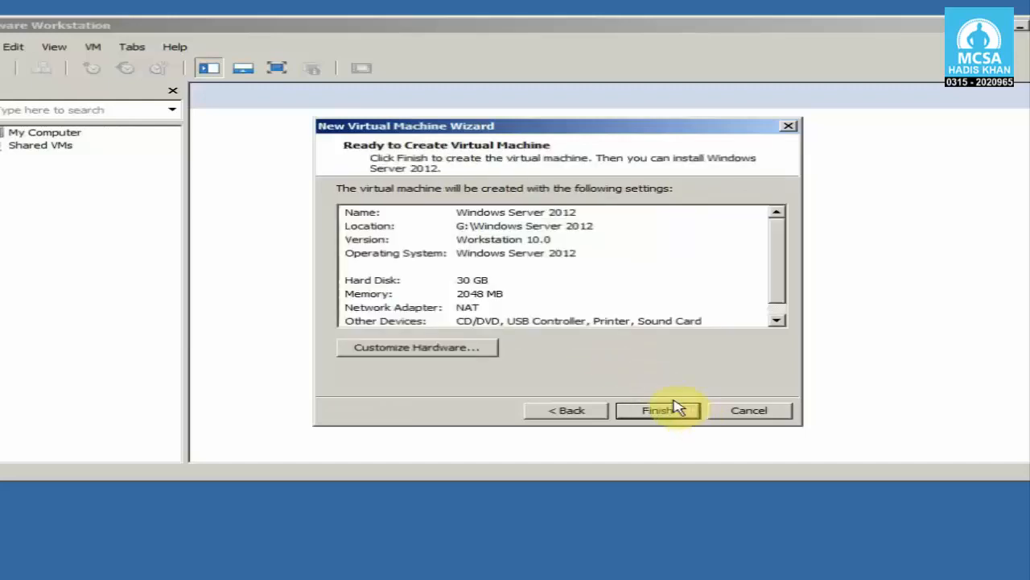
Step: Review the summary of the new virtual machine's settings and finish creating it
click(777, 228)
mouse_move(781, 232)
mouse_down()
mouse_move(781, 248)
mouse_move(775, 228)
mouse_up()
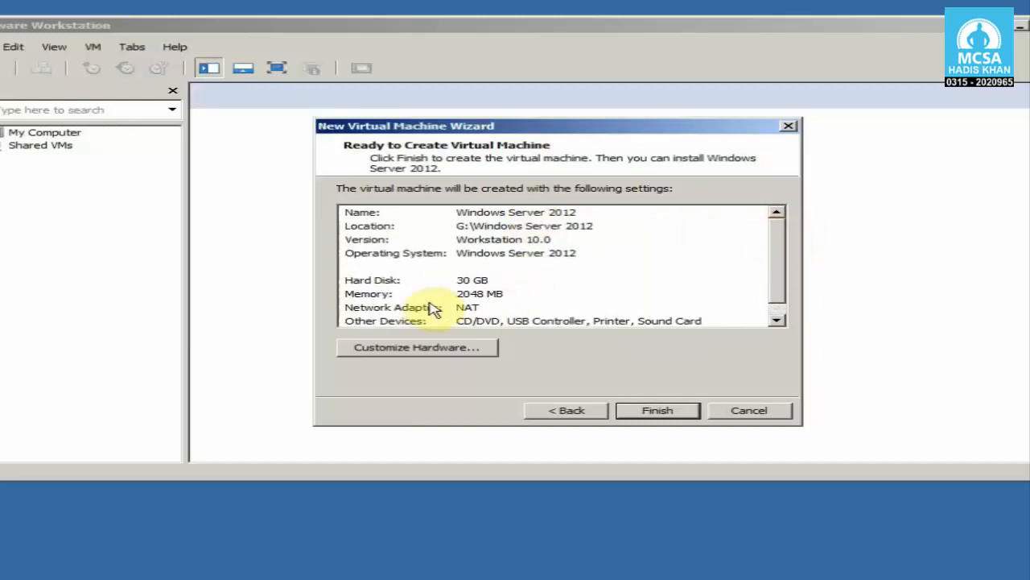
click(369, 294)
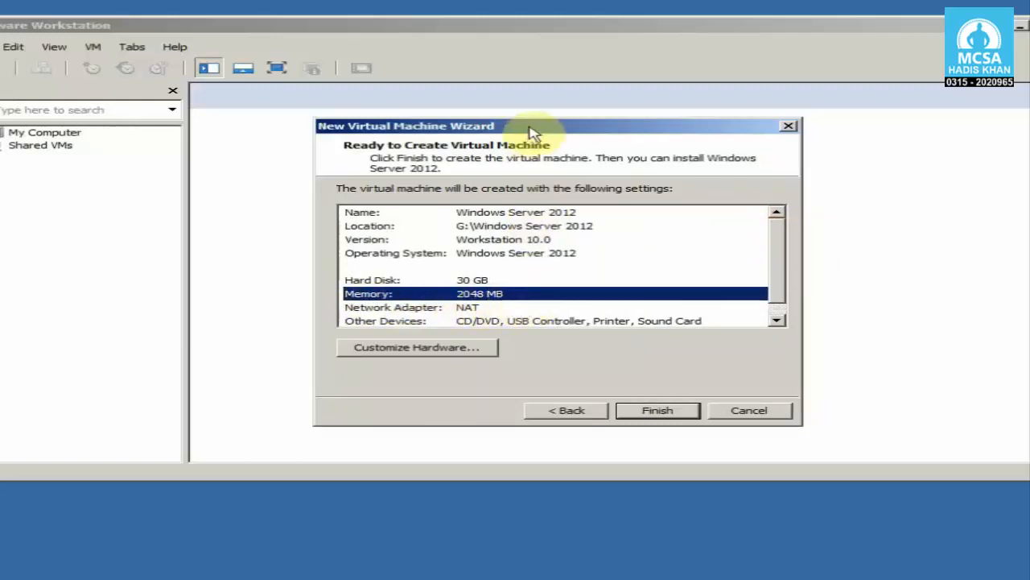
drag(523, 127, 537, 127)
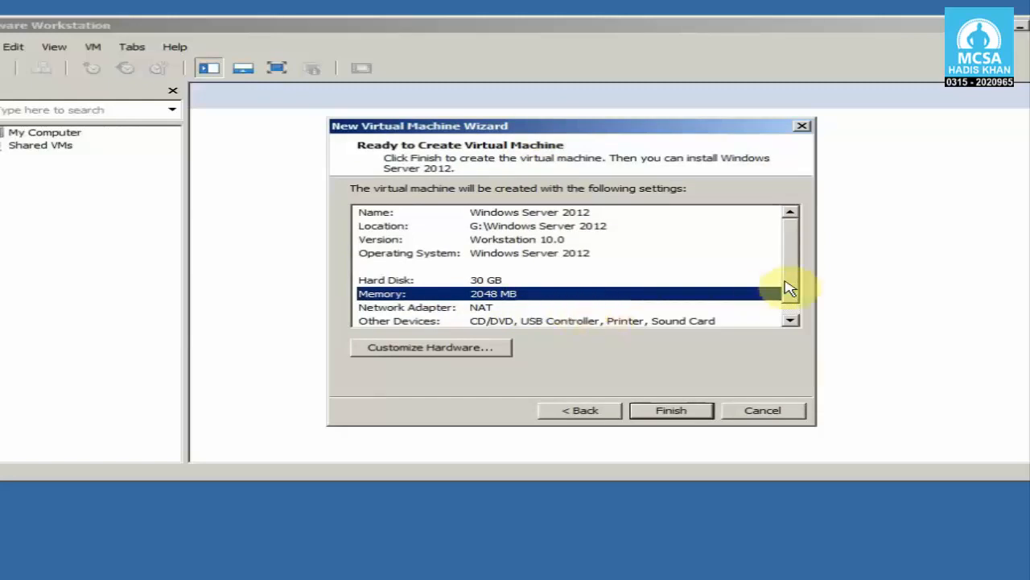
mouse_move(786, 256)
mouse_down()
mouse_move(793, 264)
mouse_move(790, 248)
mouse_up()
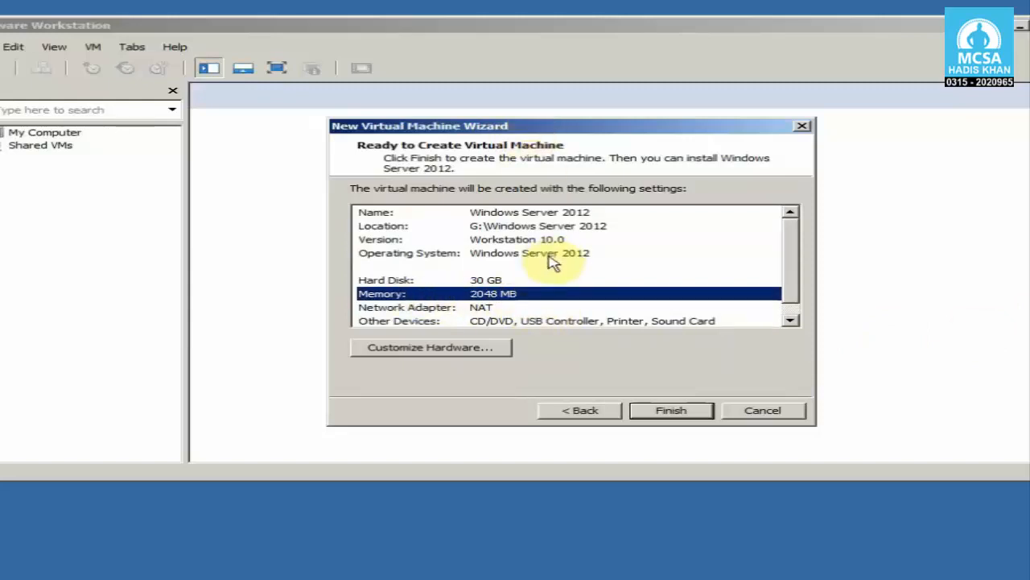
click(688, 413)
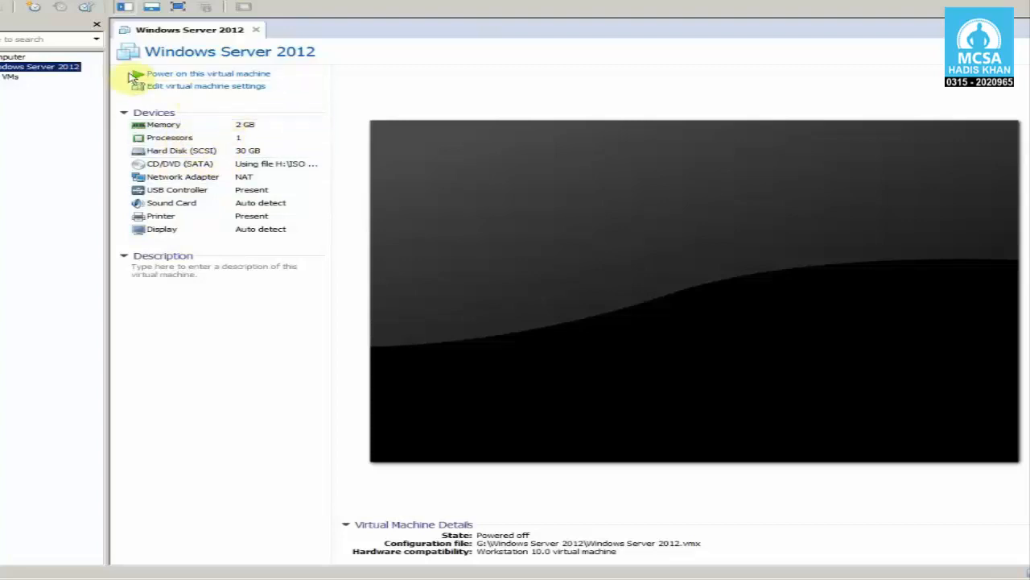
Step: Power on the Windows Server 2012 virtual machine and display it in full screen
click(279, 73)
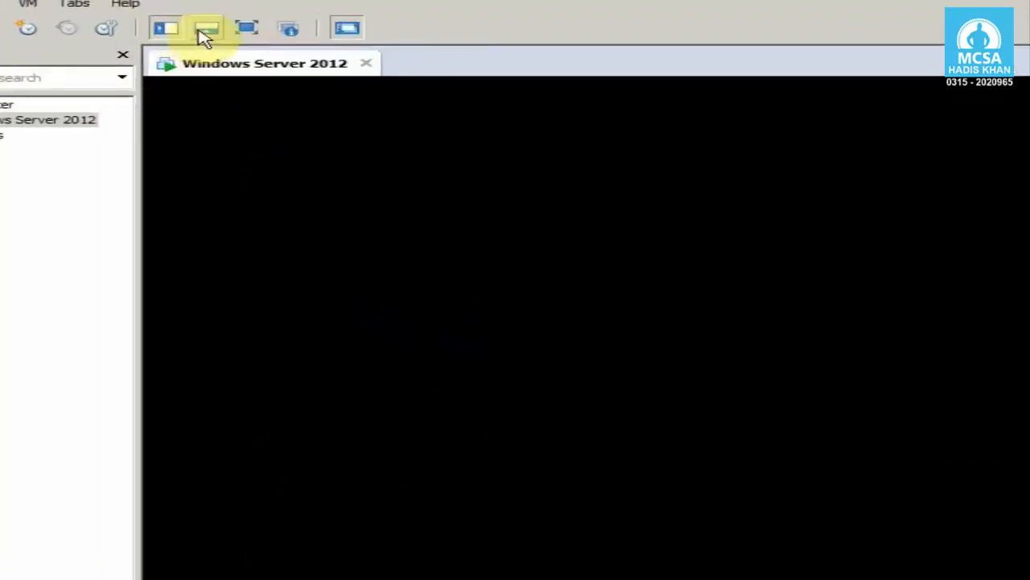
click(281, 45)
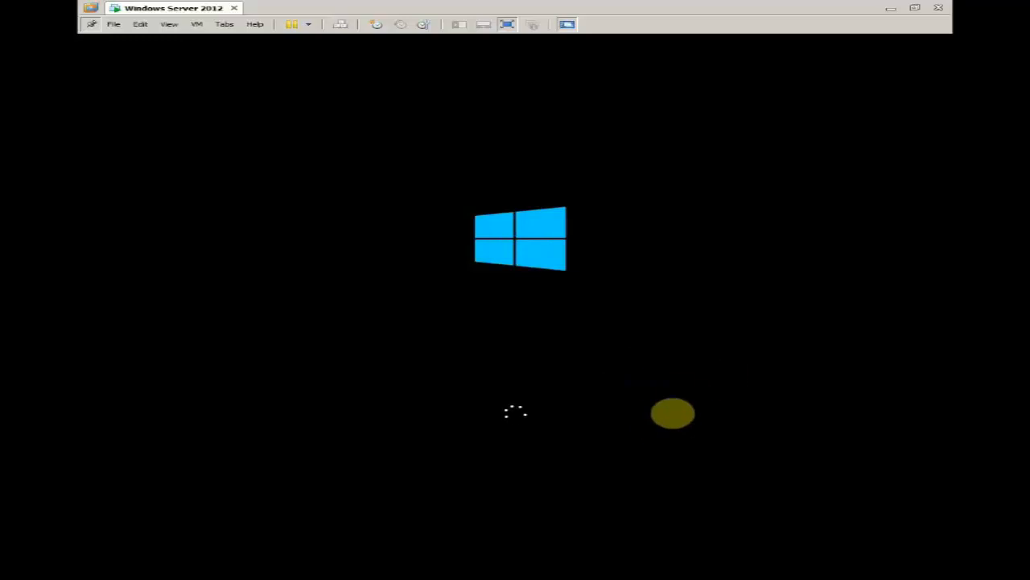
key(ctrl+alt)
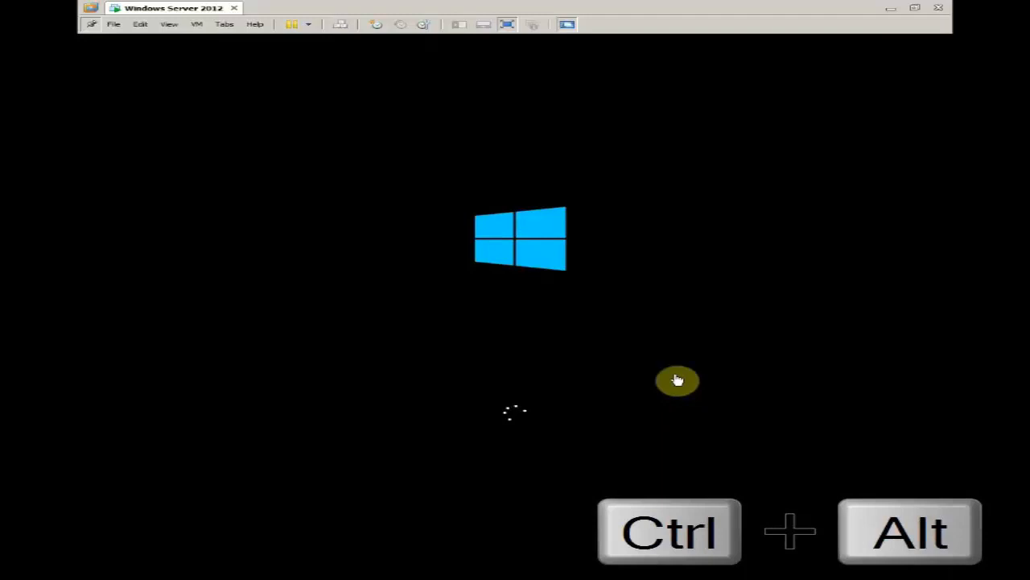
click(678, 380)
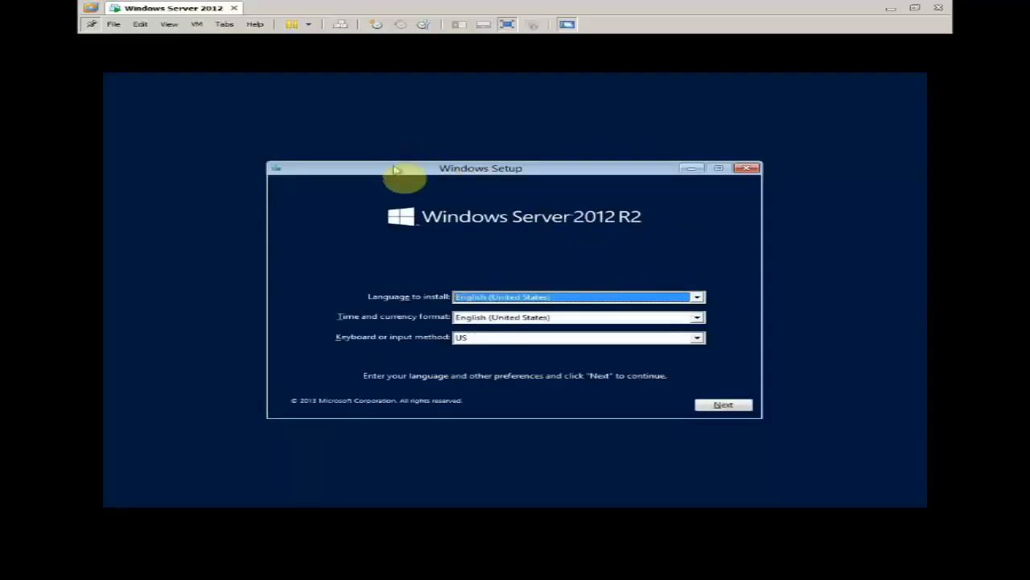
Step: Keep English (United States) and the US keyboard in Windows Setup, continue and start the installation
drag(394, 171, 397, 148)
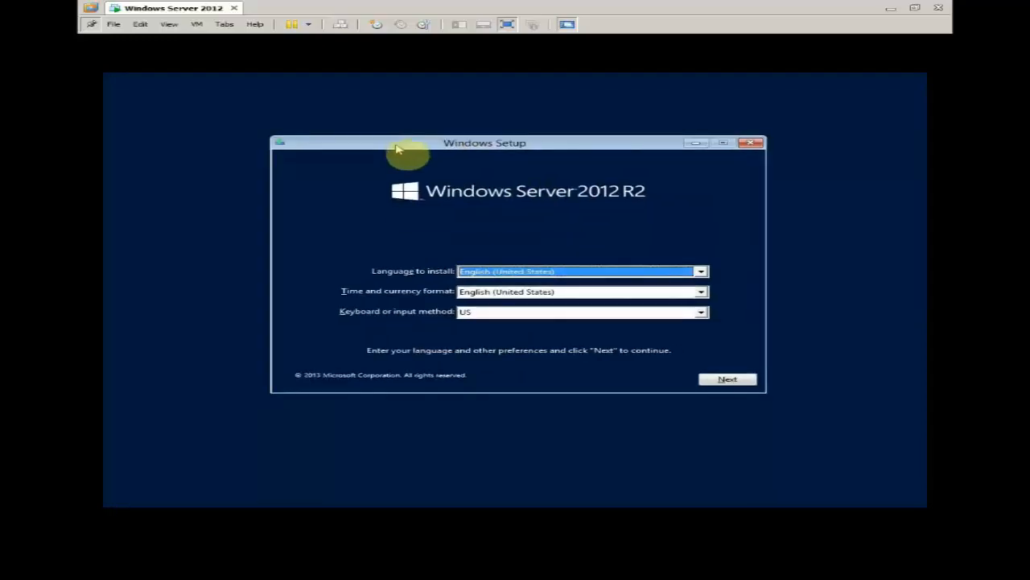
click(525, 293)
click(528, 294)
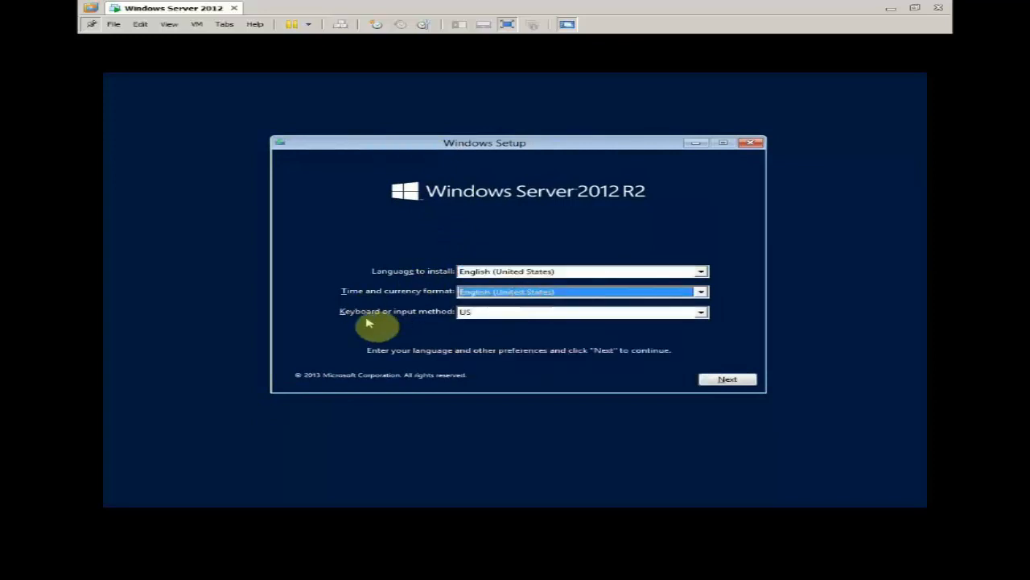
click(728, 380)
click(533, 270)
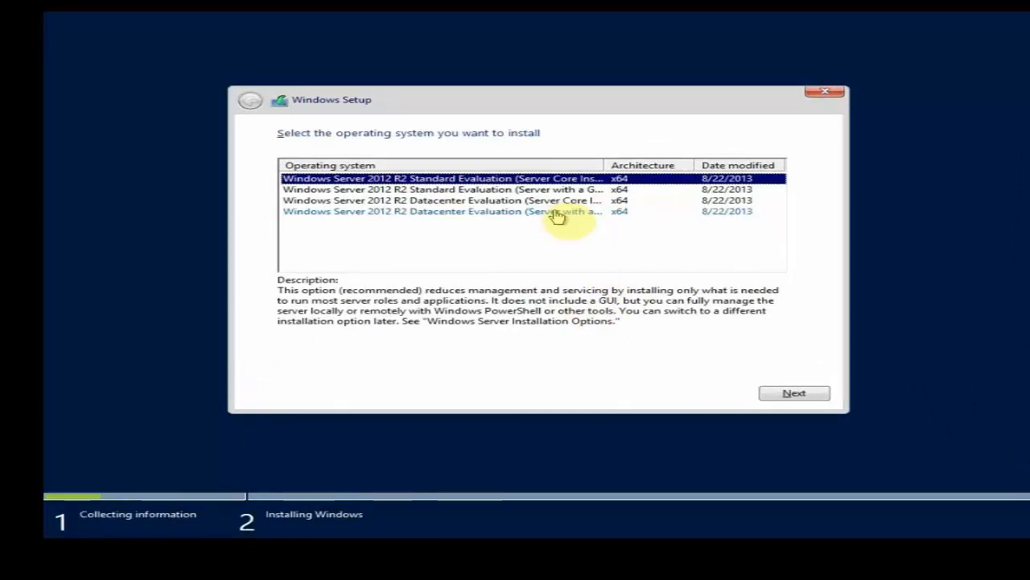
Step: Widen the operating system column and compare the Server Core and Server with a GUI editions
drag(602, 164, 710, 164)
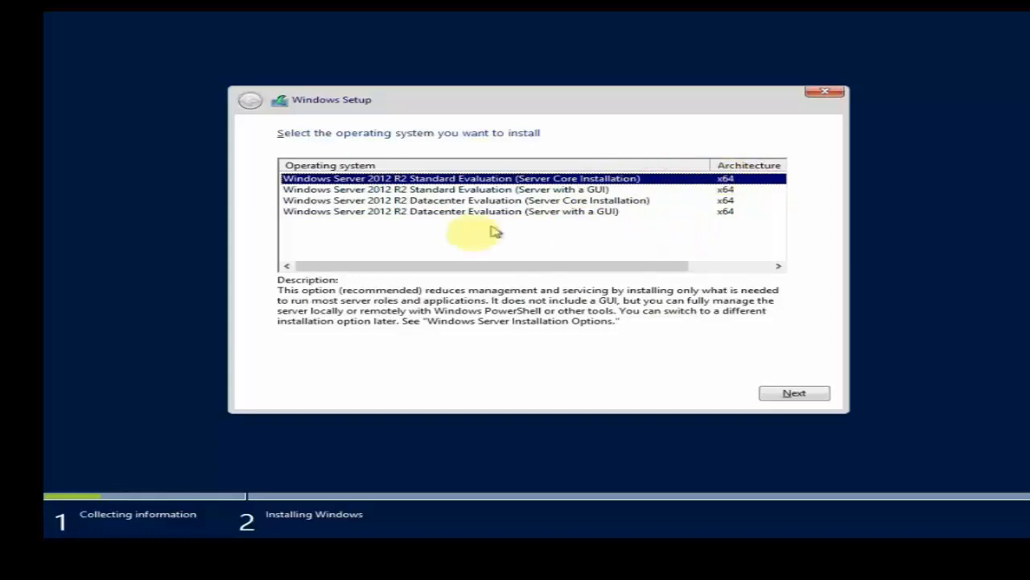
click(406, 200)
click(424, 212)
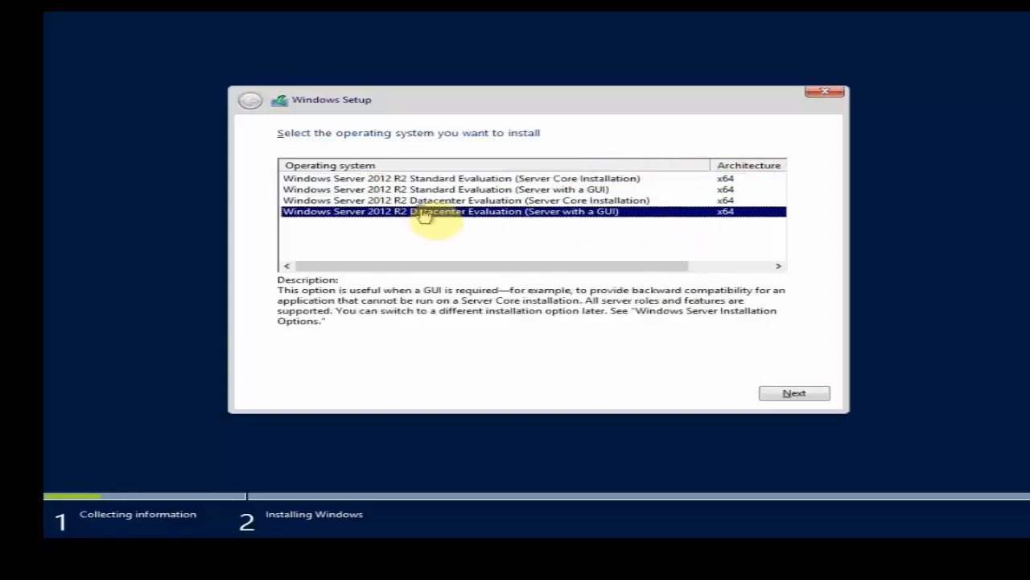
click(354, 179)
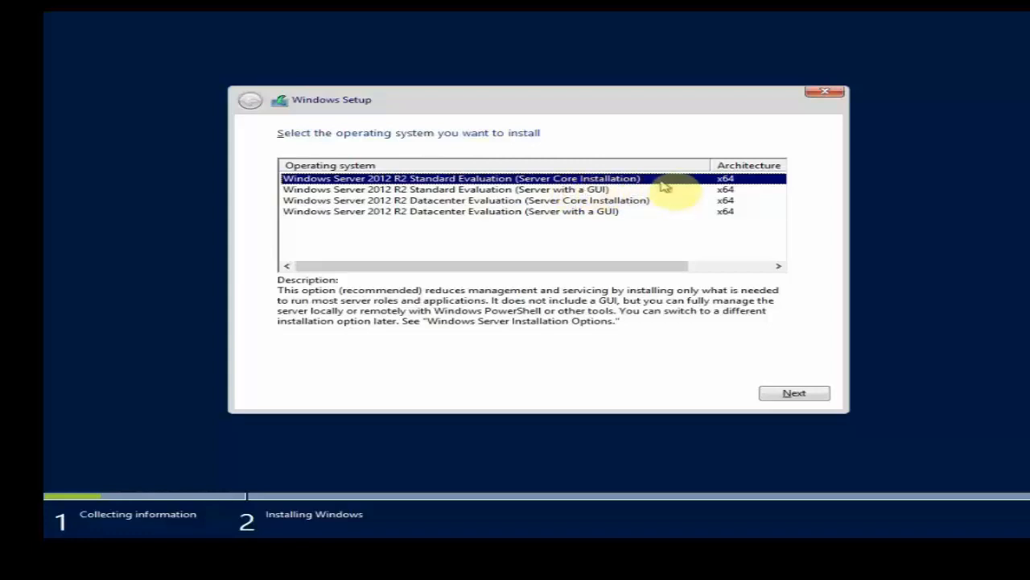
click(627, 203)
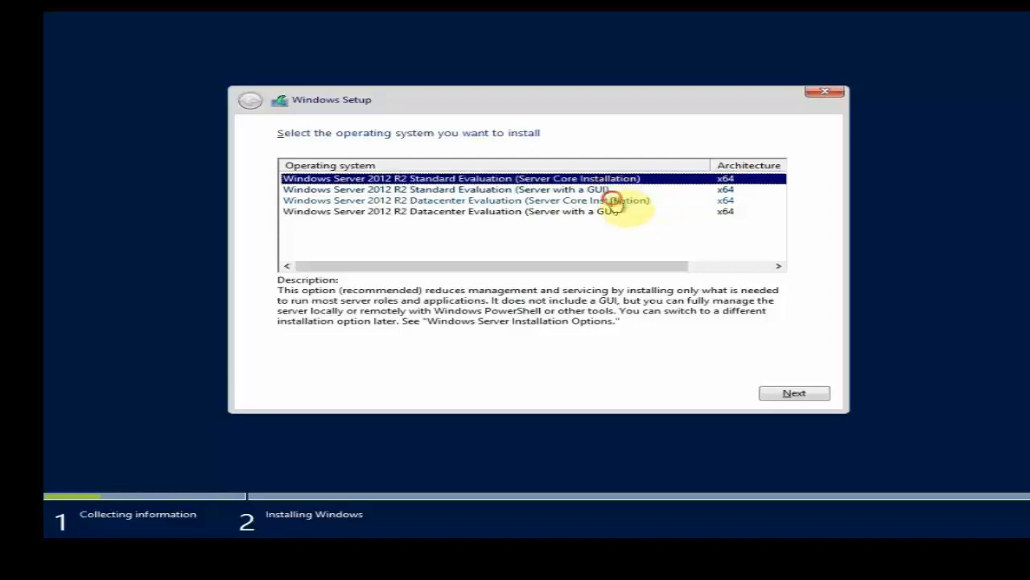
click(617, 200)
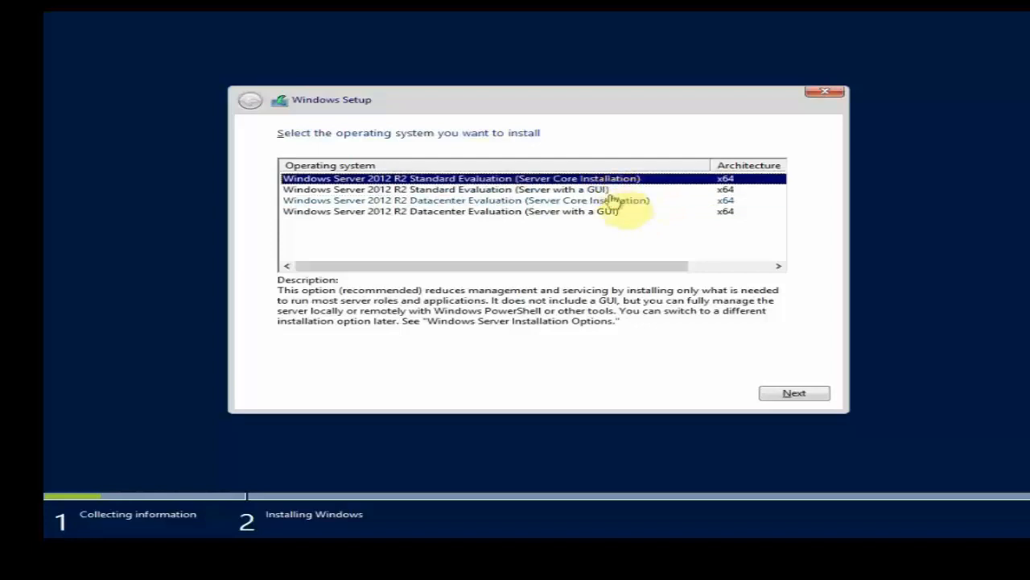
click(614, 200)
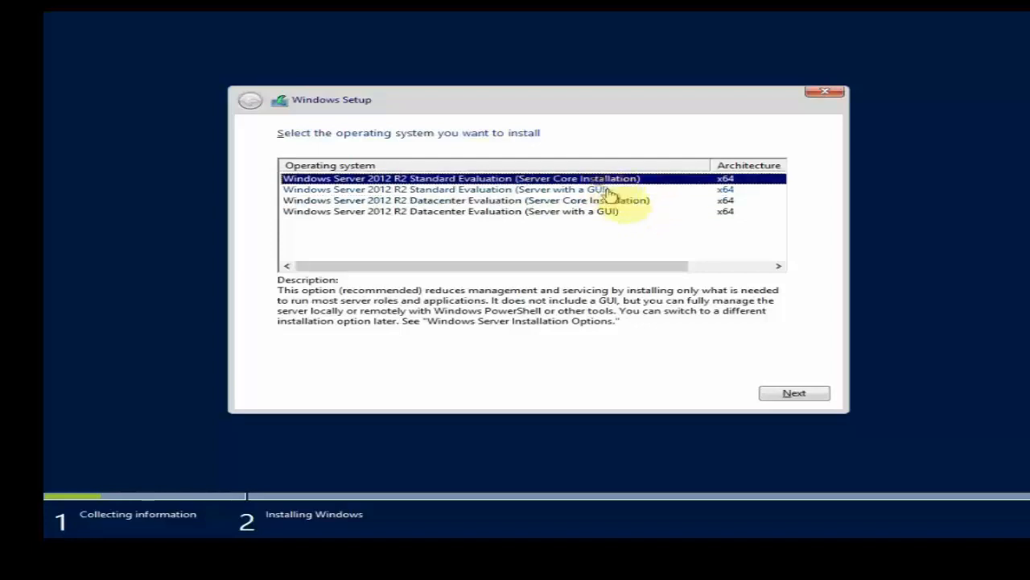
click(616, 201)
click(620, 178)
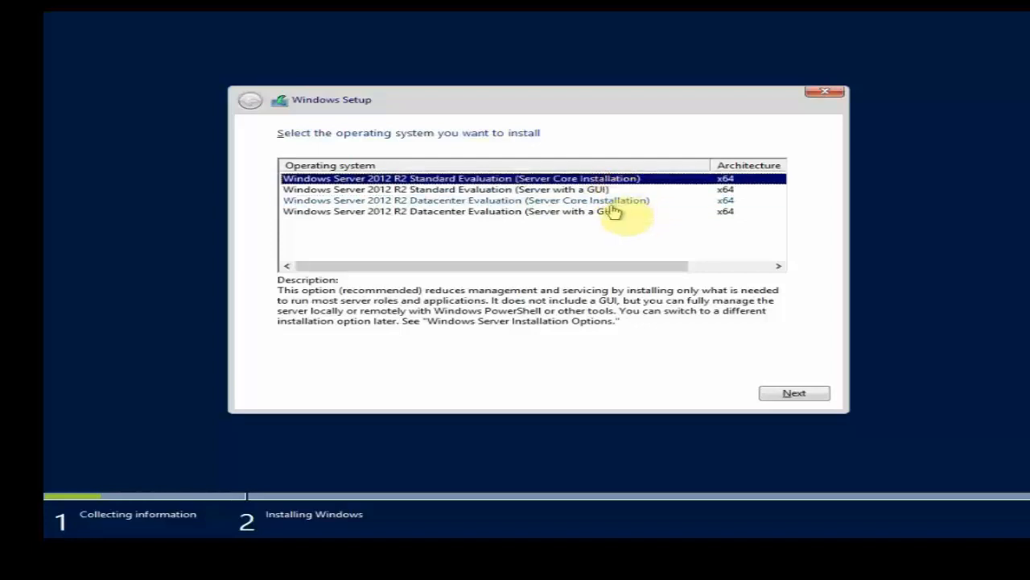
Step: Choose Windows Server 2012 R2 Standard Evaluation (Server with a GUI) as the operating system to install and continue
click(606, 190)
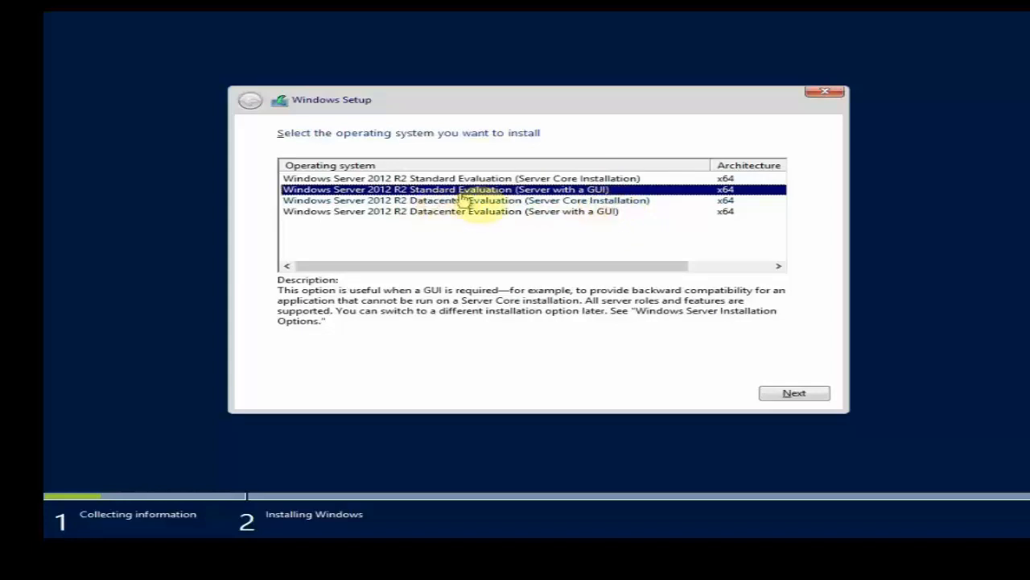
click(487, 212)
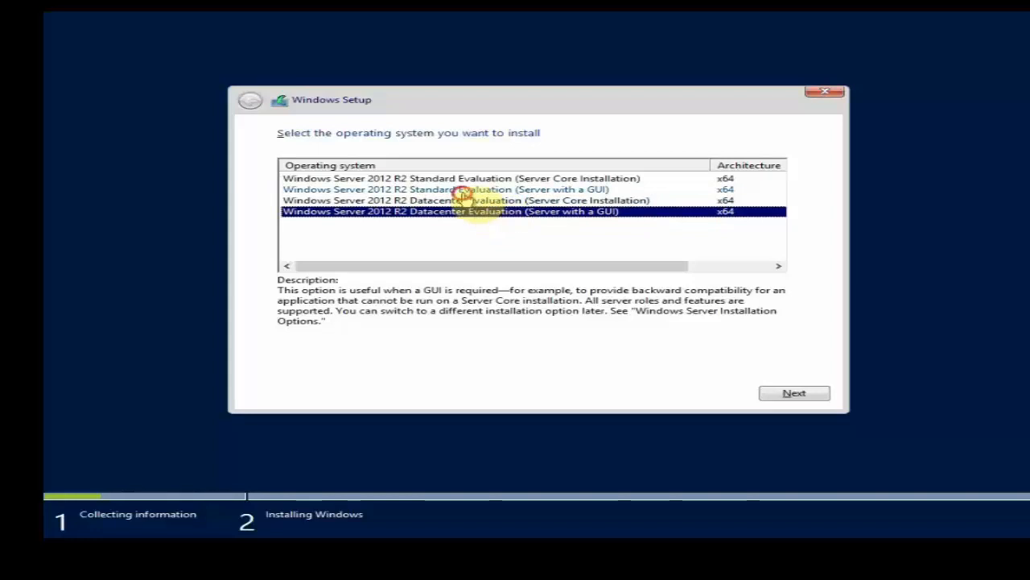
click(465, 193)
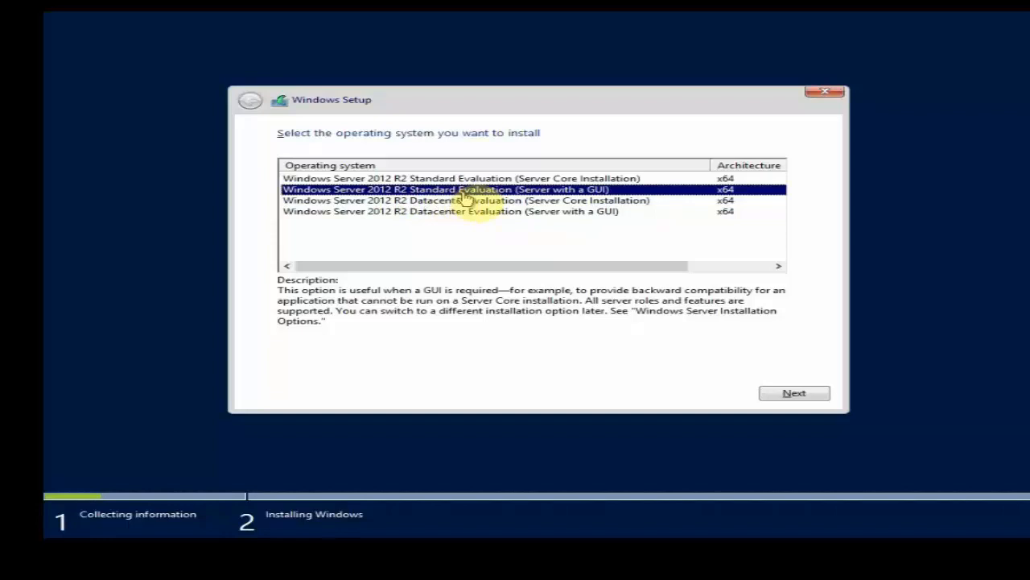
click(475, 213)
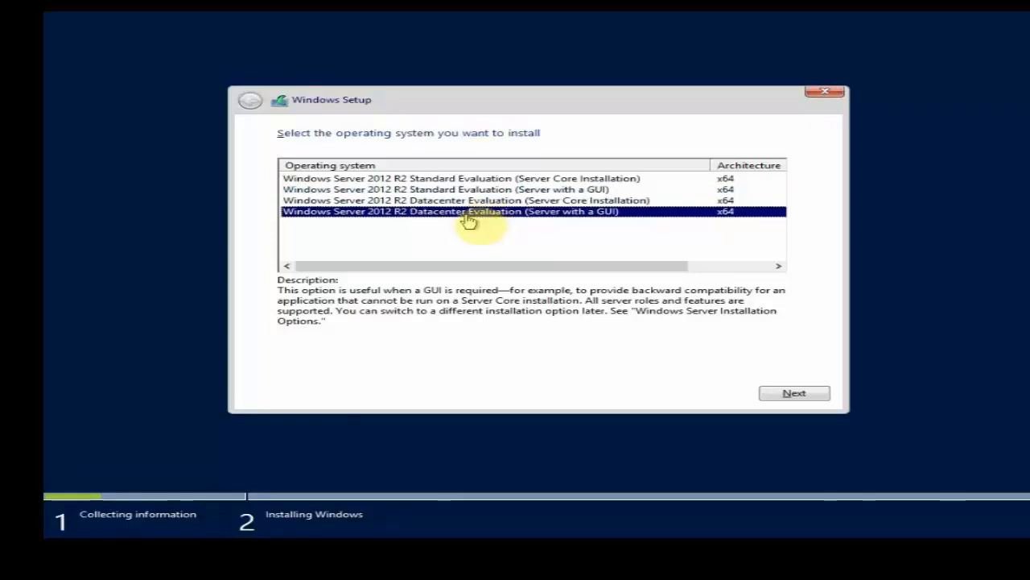
click(455, 192)
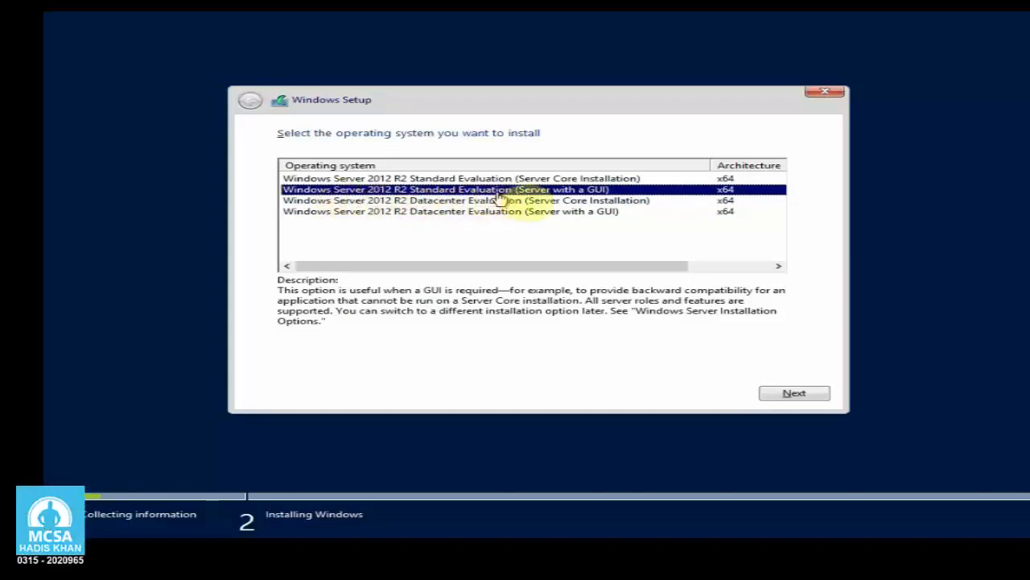
click(514, 212)
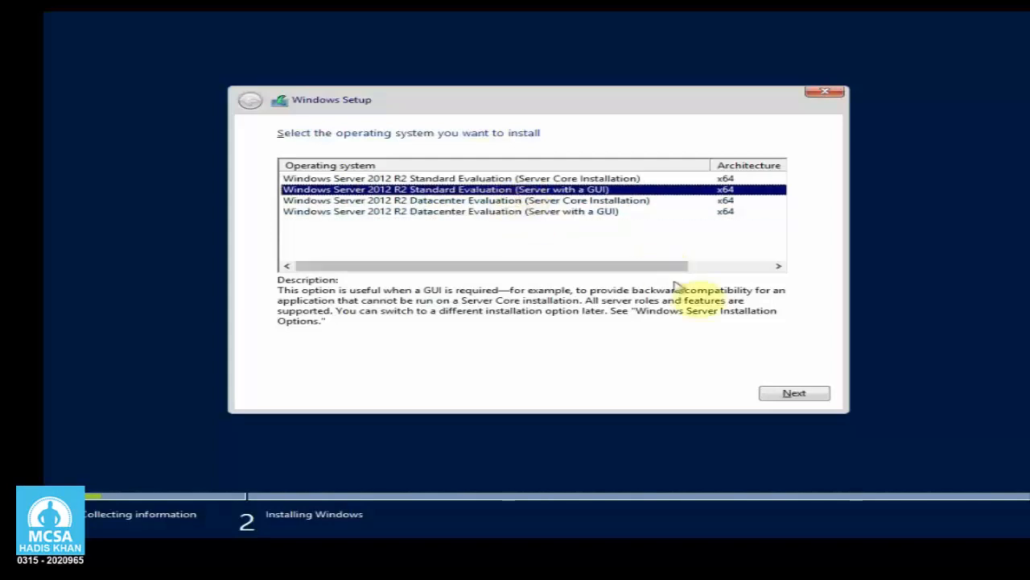
drag(678, 267, 771, 272)
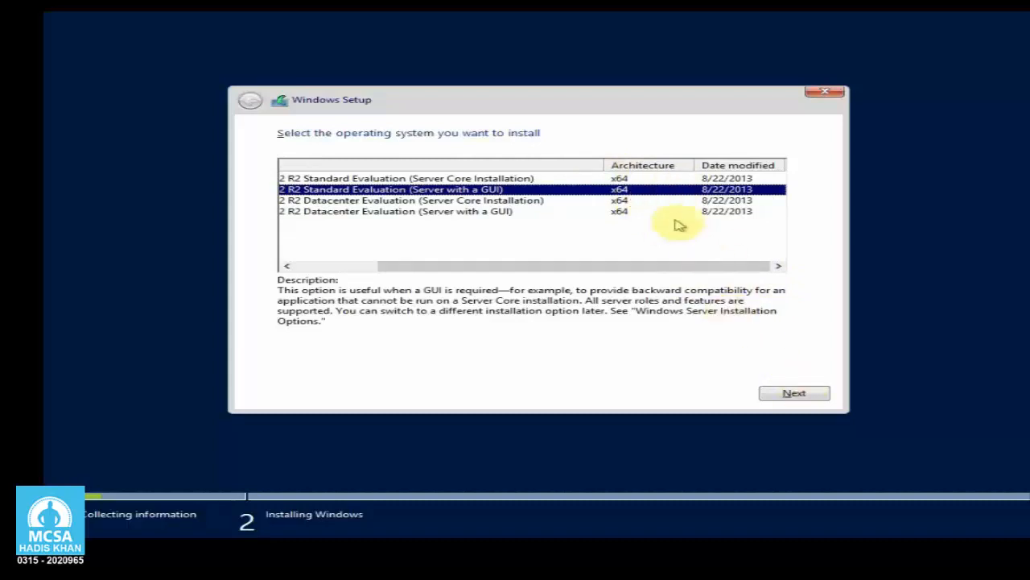
click(777, 395)
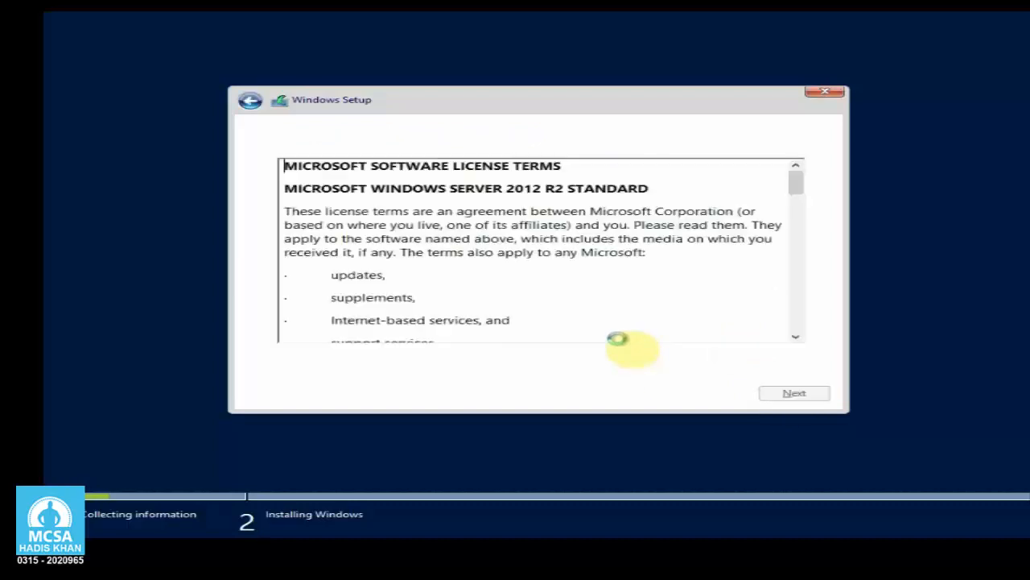
Step: Go through the license terms to the end, accept them, and choose the Custom (advanced) installation type
drag(797, 171, 795, 326)
click(282, 362)
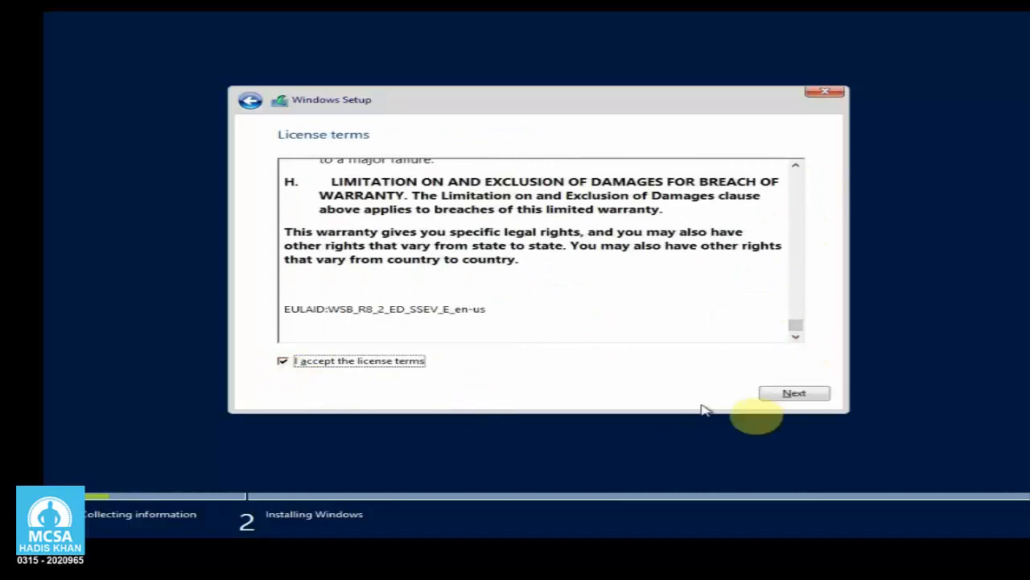
click(795, 394)
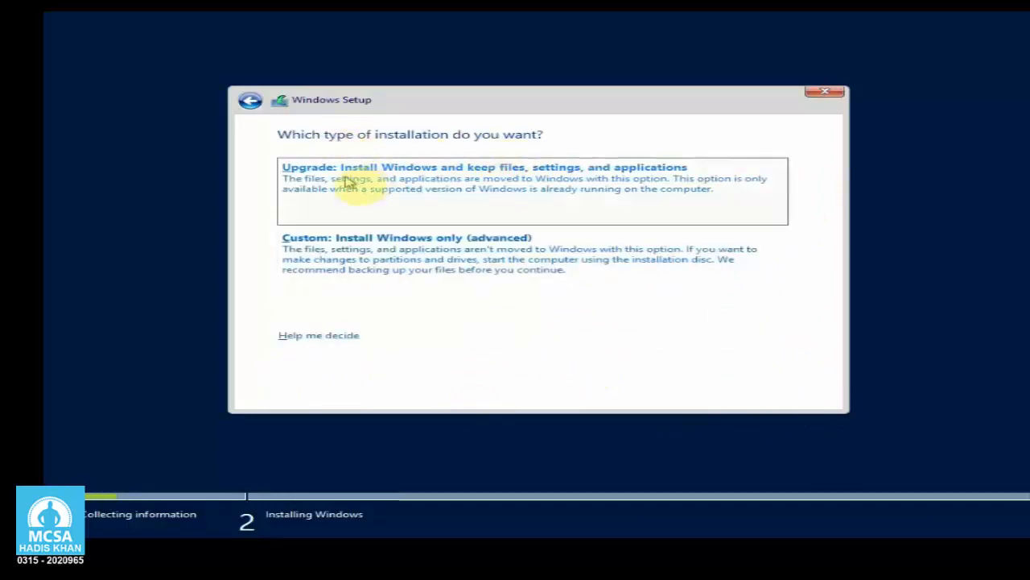
click(416, 288)
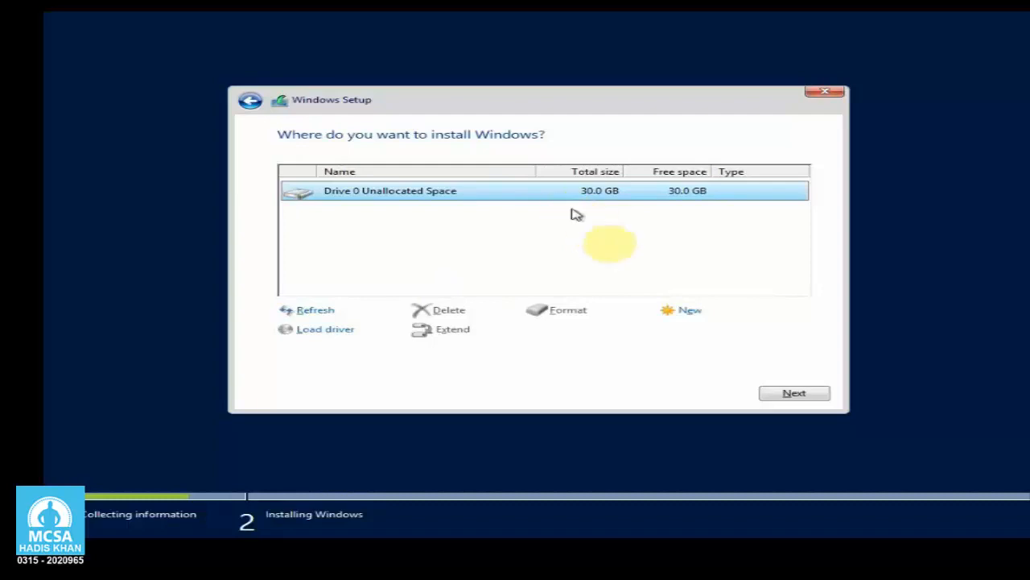
Step: Create a new 30720 MB partition in the unallocated space of Drive 0 and allow the additional system partition
click(687, 316)
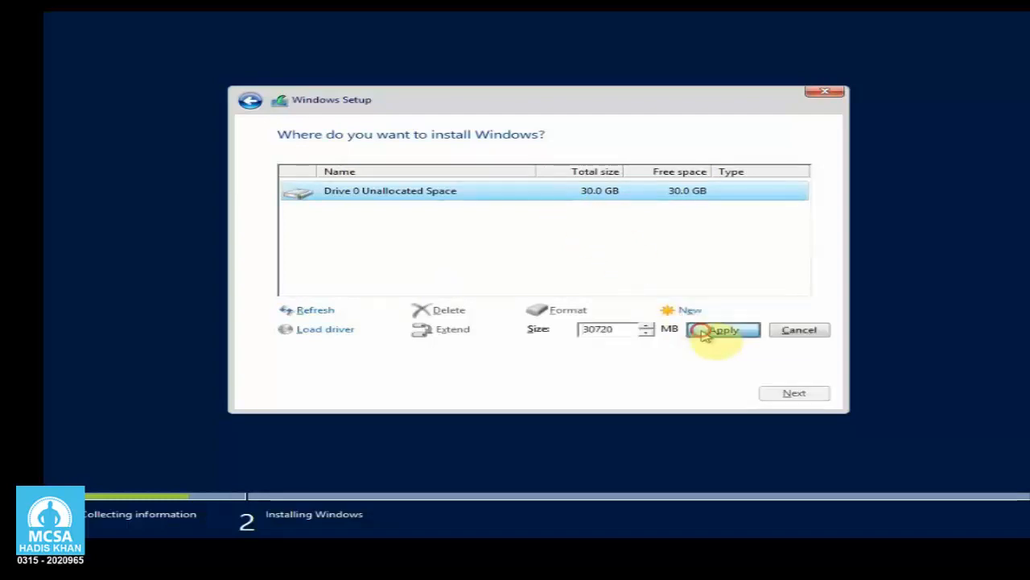
click(699, 329)
click(695, 331)
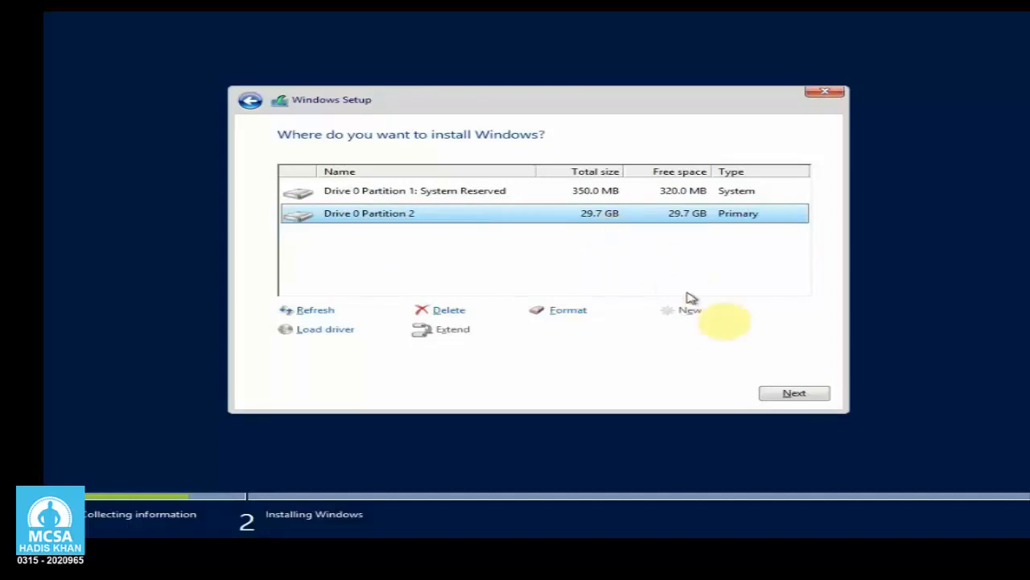
Step: Install Windows on Drive 0 Partition 2 and restart the machine once the files are installed
click(814, 393)
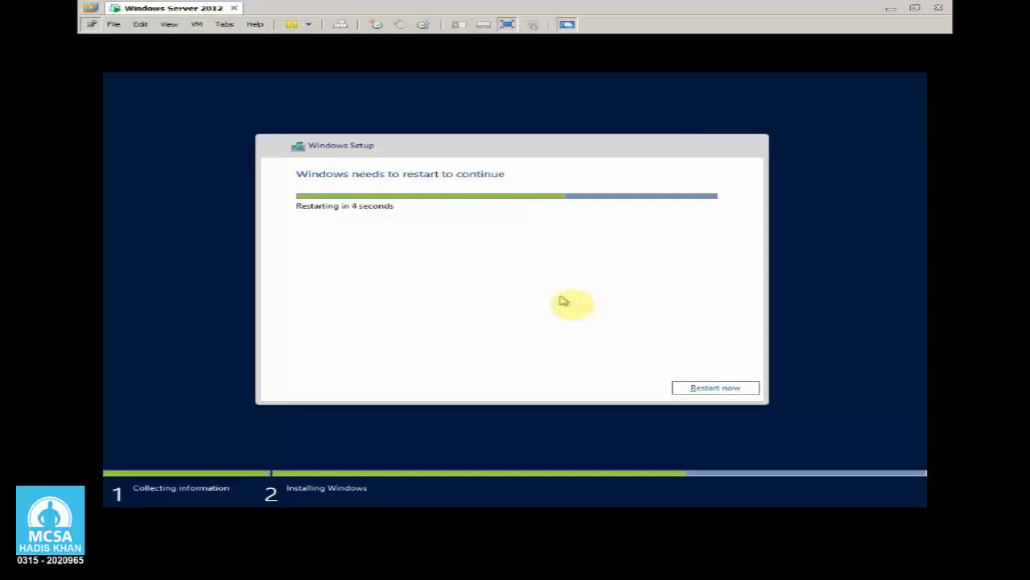
click(725, 387)
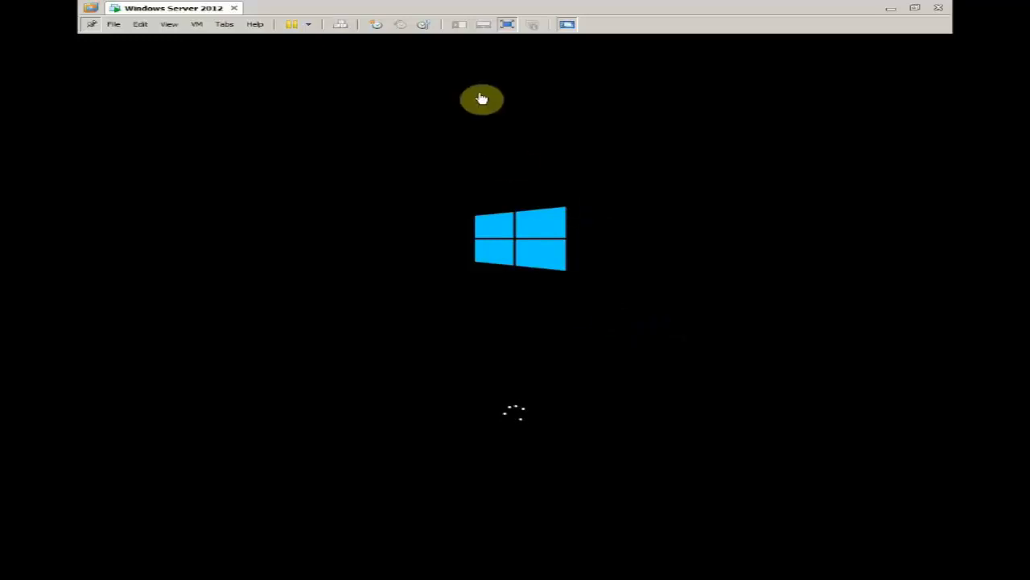
click(507, 31)
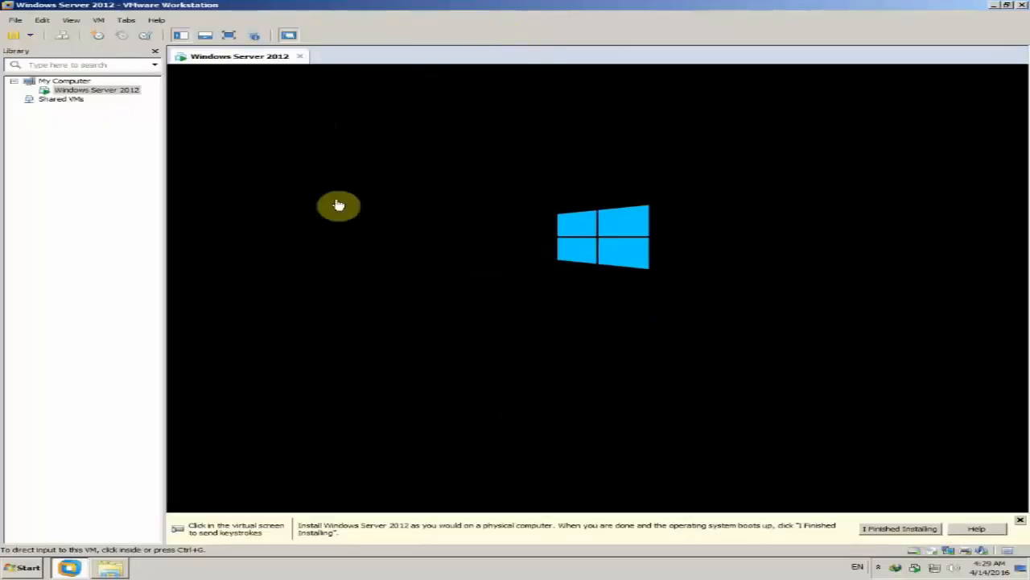
click(84, 171)
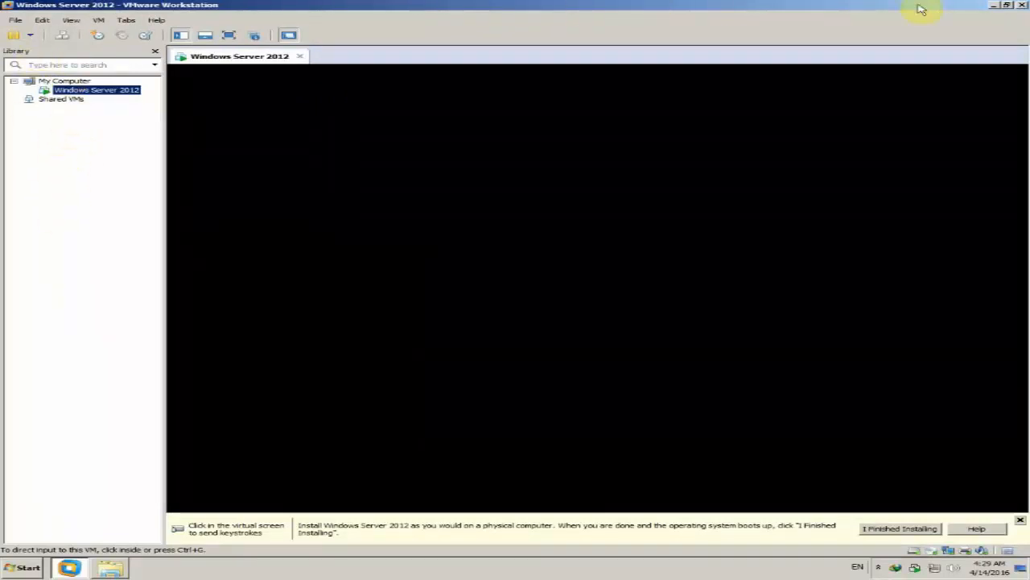
click(996, 9)
right_click(548, 108)
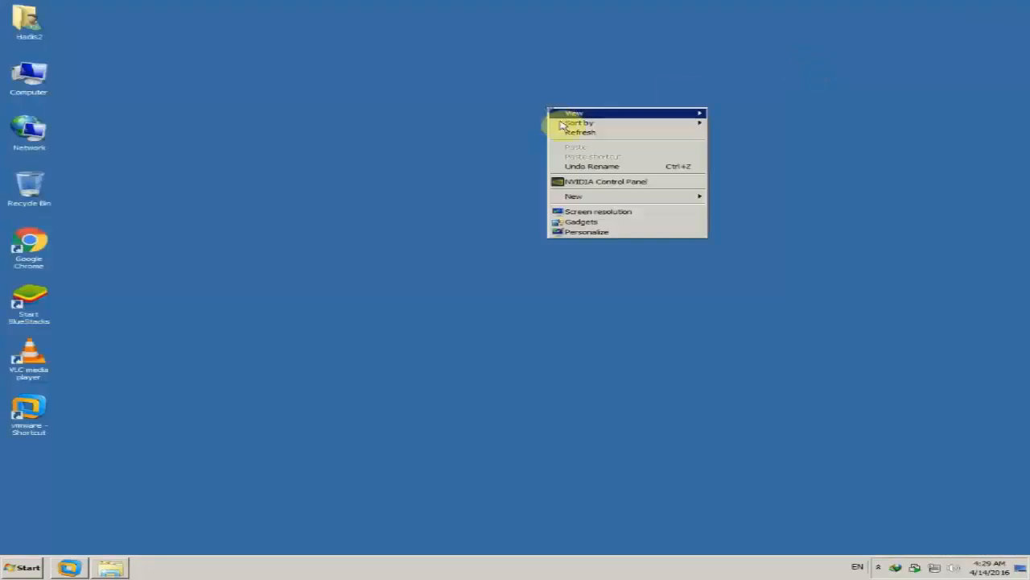
click(586, 135)
right_click(594, 145)
click(602, 165)
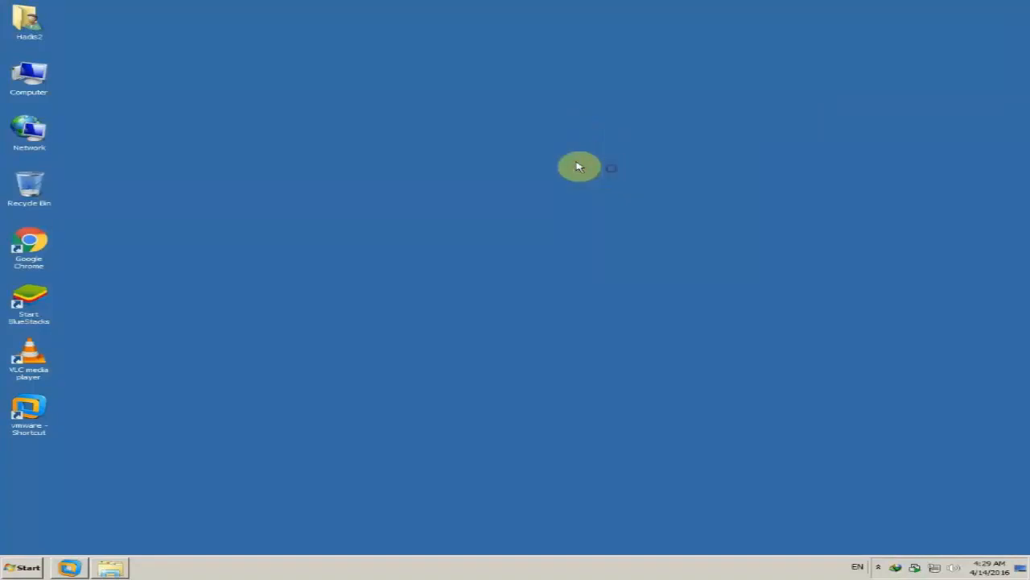
double_click(12, 89)
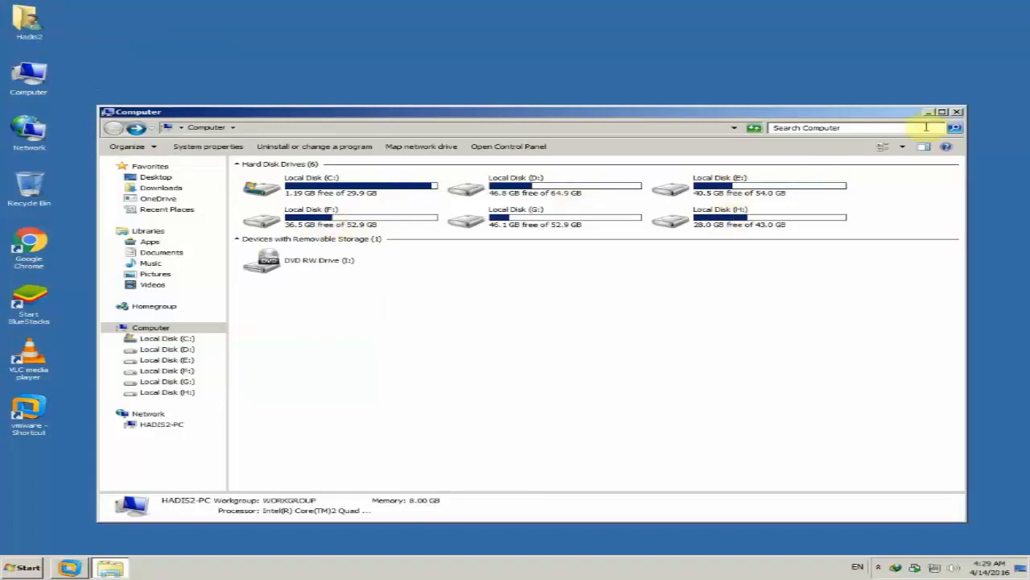
click(956, 114)
right_click(422, 179)
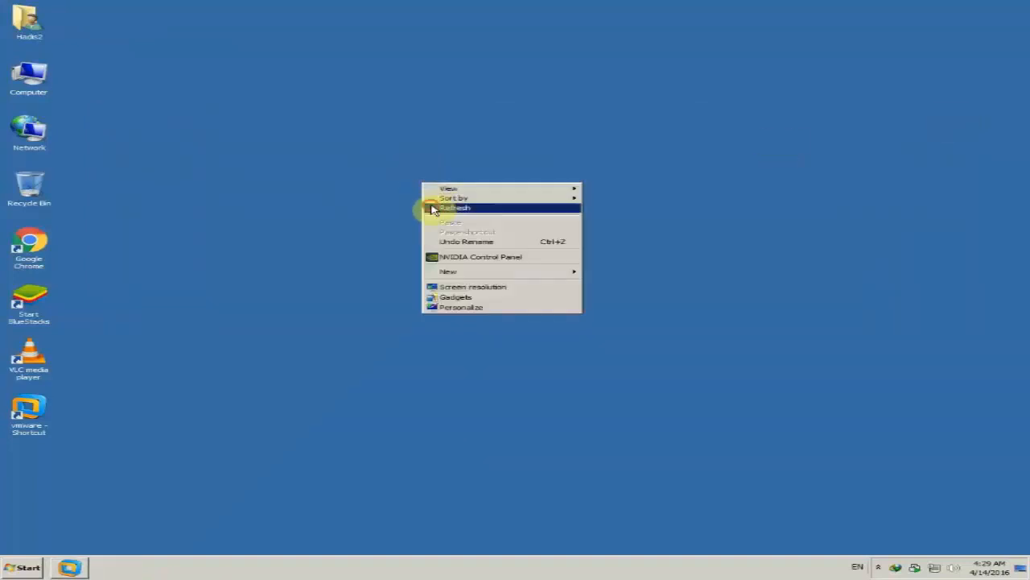
click(433, 209)
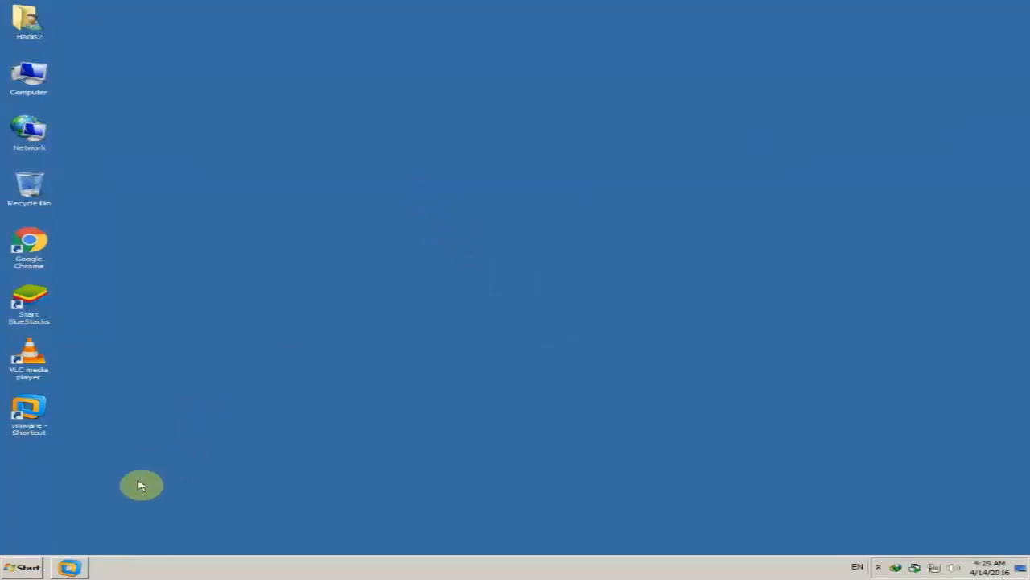
click(71, 566)
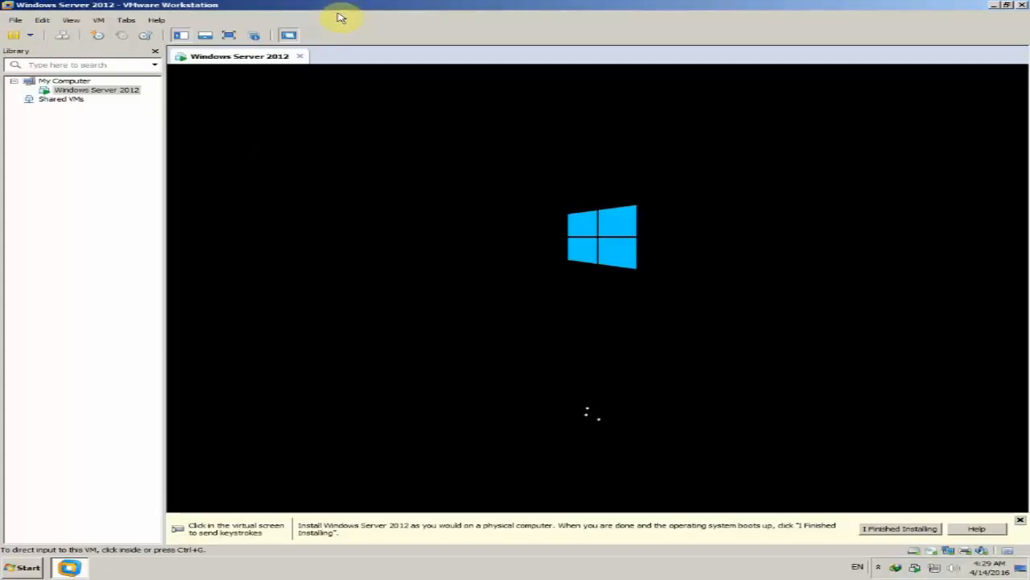
click(85, 154)
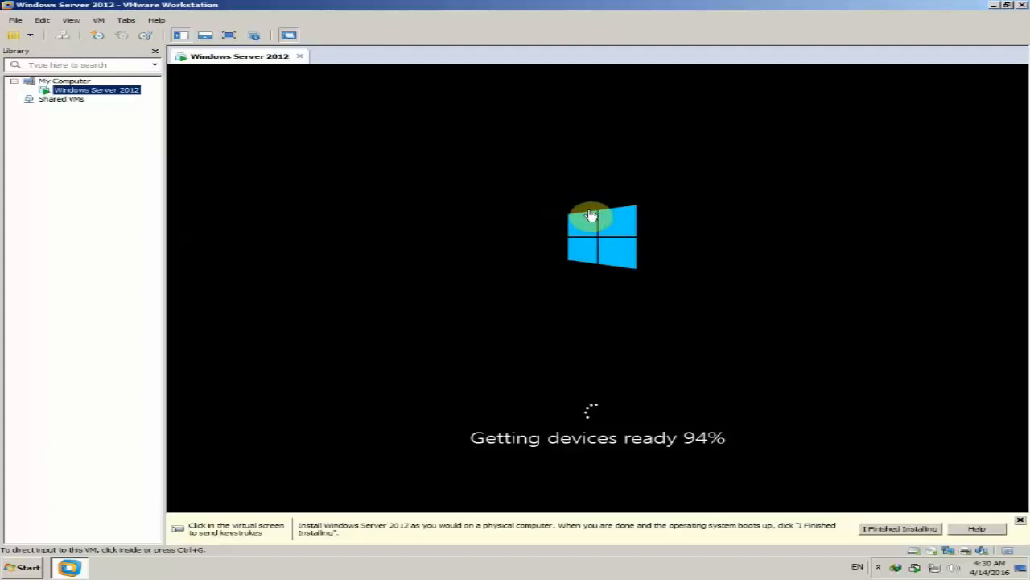
click(230, 37)
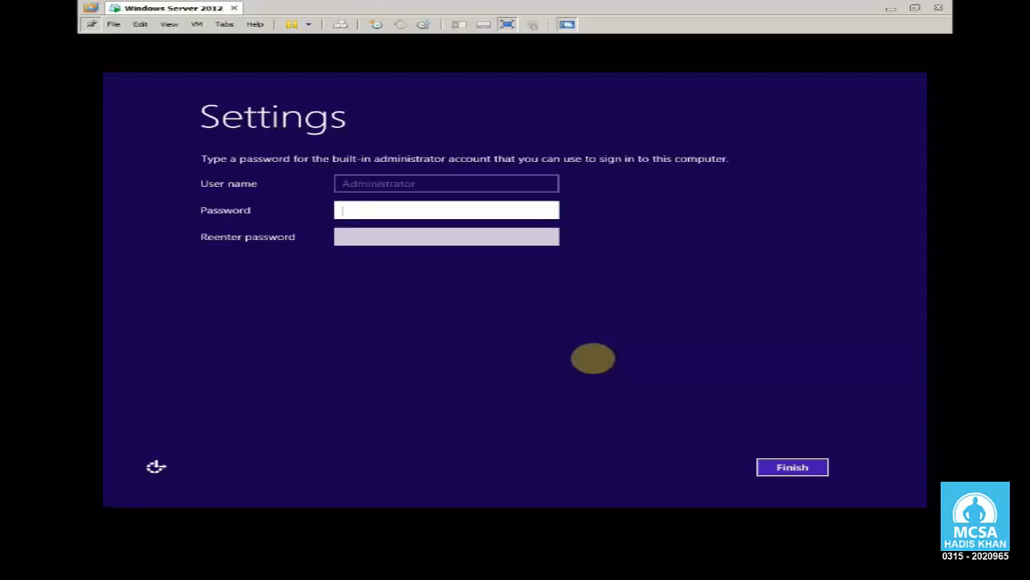
Step: Enter a password for the built-in Administrator account and reveal it to check the entry
click(452, 208)
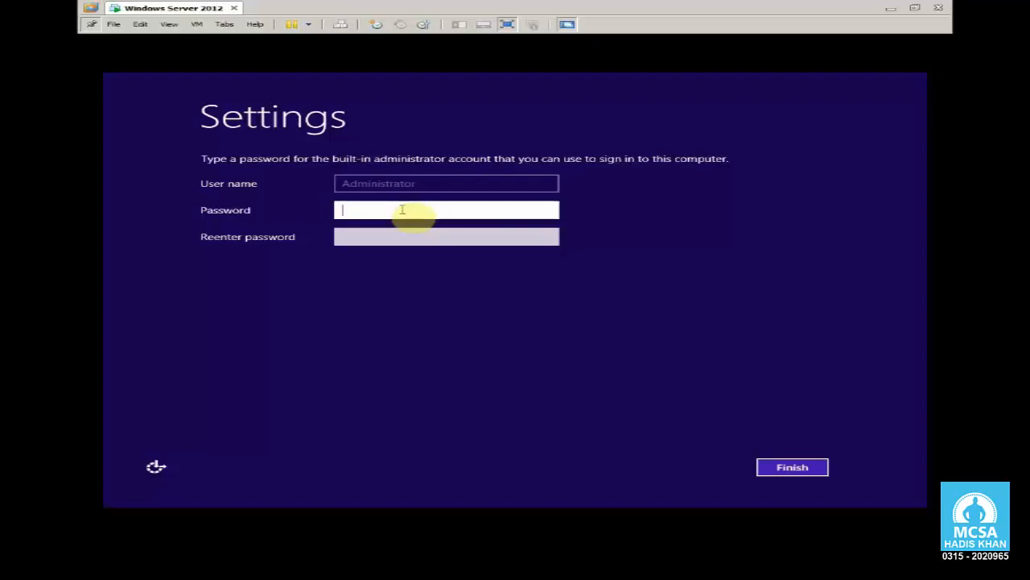
text(•in22012)
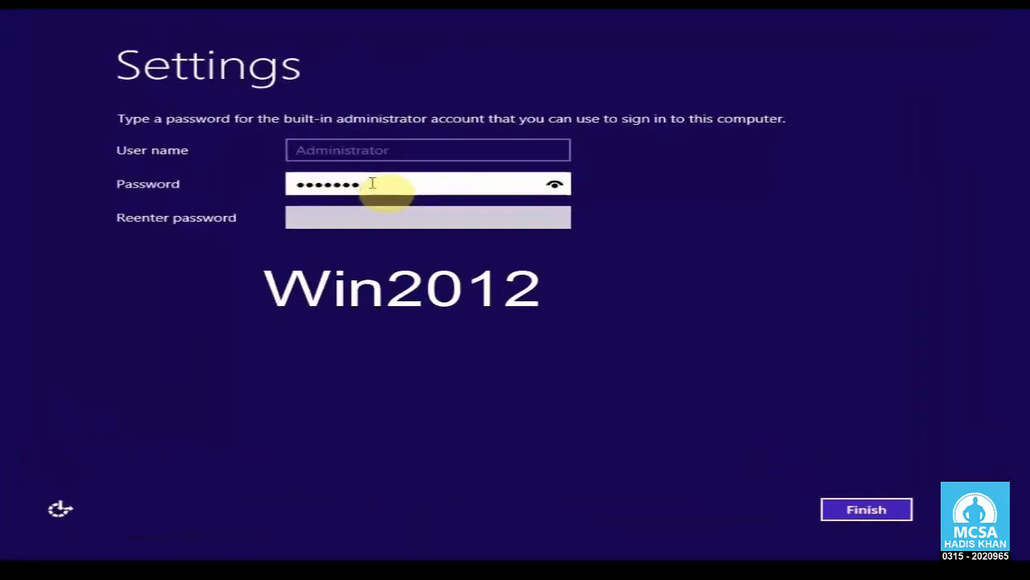
click(554, 186)
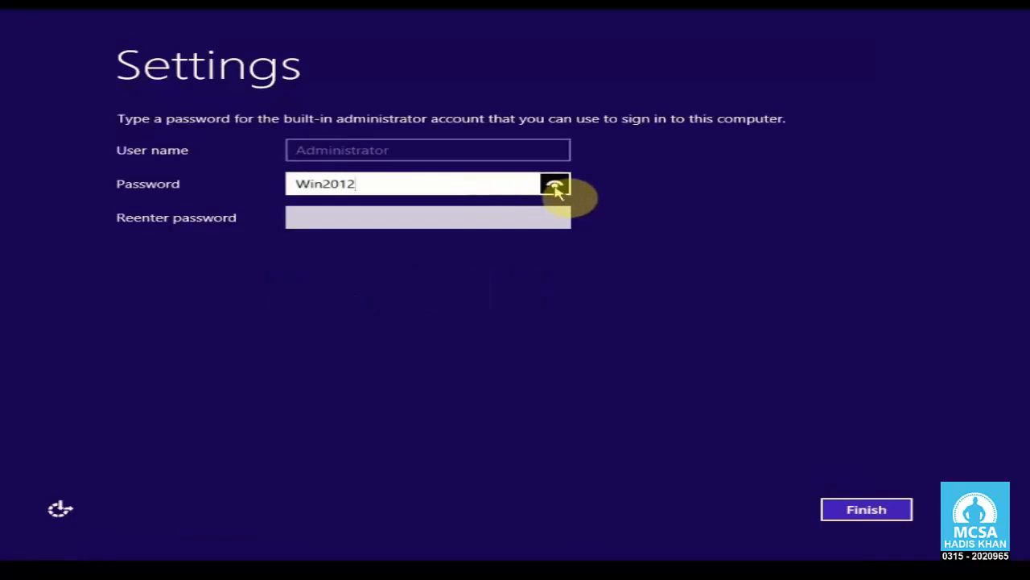
Step: Reenter the Administrator account password to confirm it and finish the initial settings
click(542, 217)
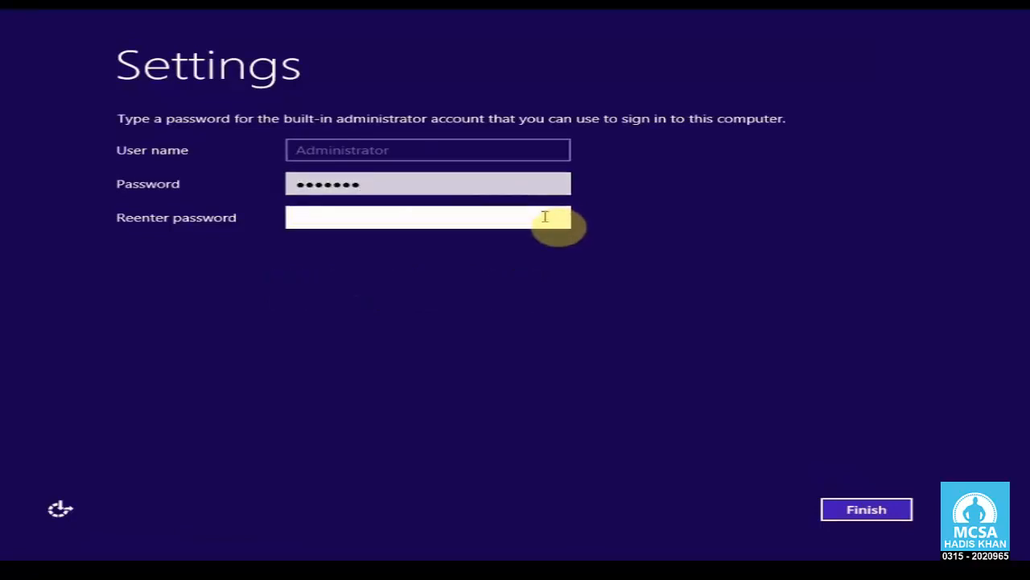
text(Win20)
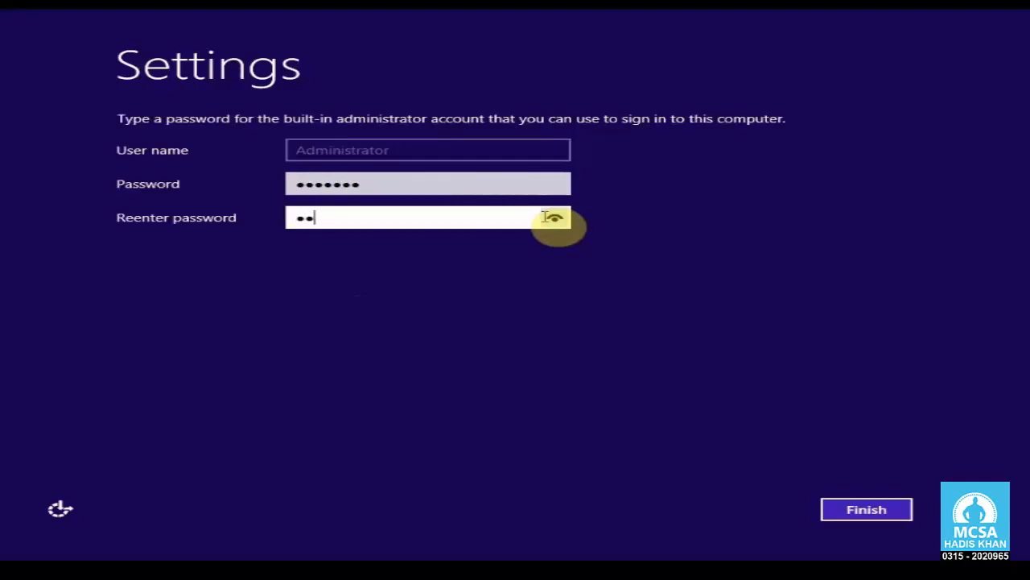
text(12!)
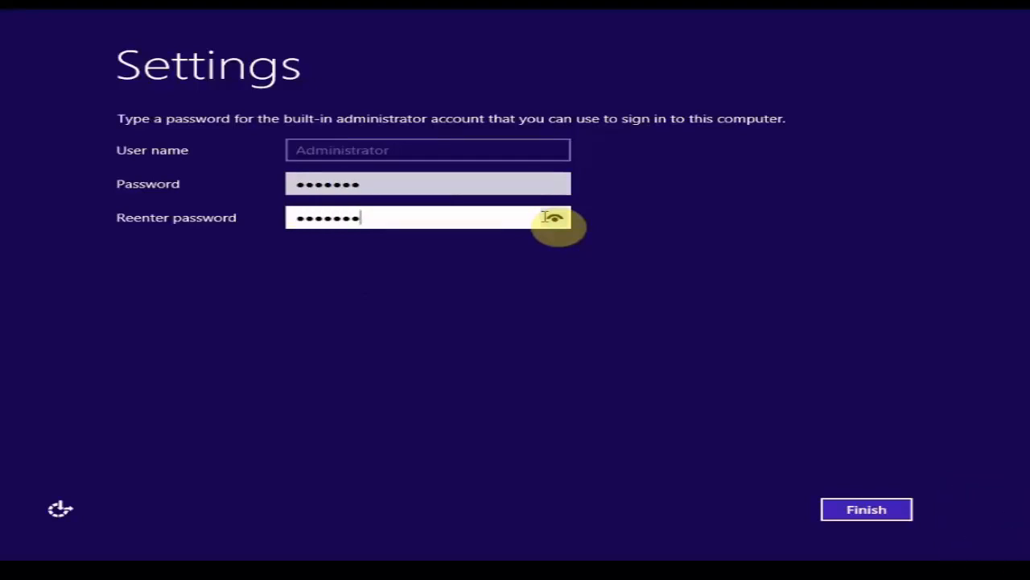
click(834, 510)
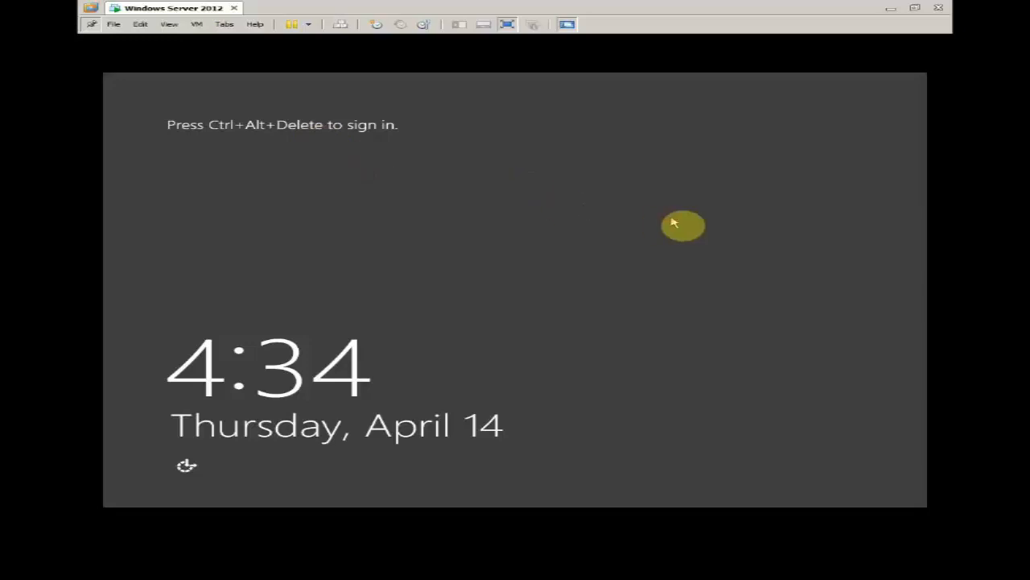
Step: Unlock the Windows Server sign-in screen and sign in as Administrator with the account password
key(ctrl+alt+Insert)
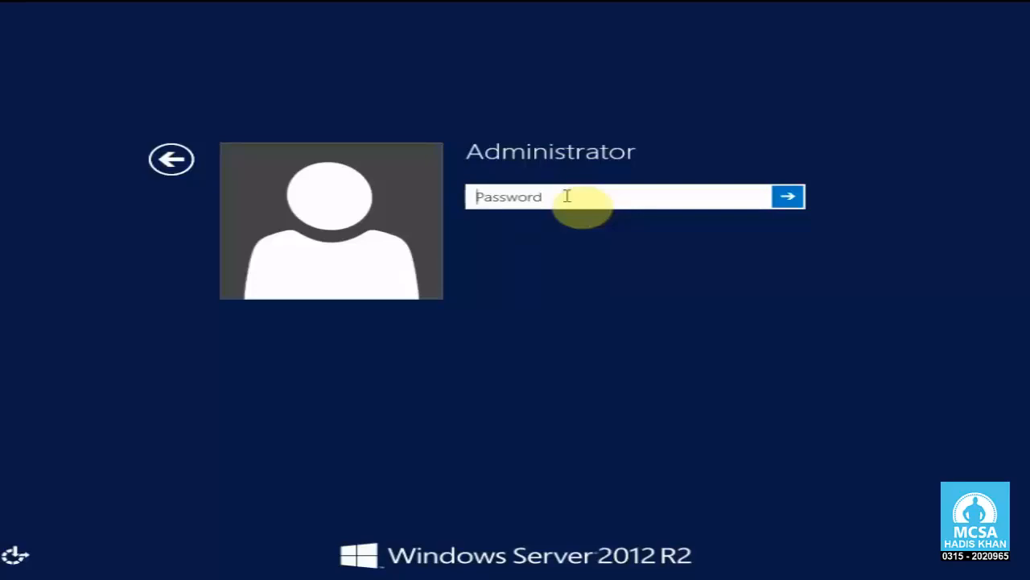
text(P)
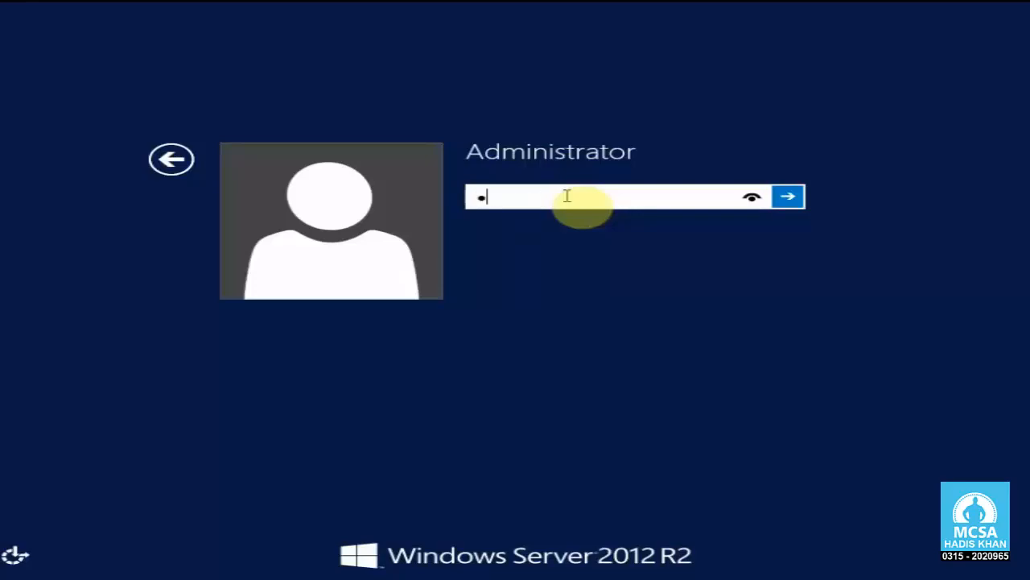
text(a$$w0r)
key(Return)
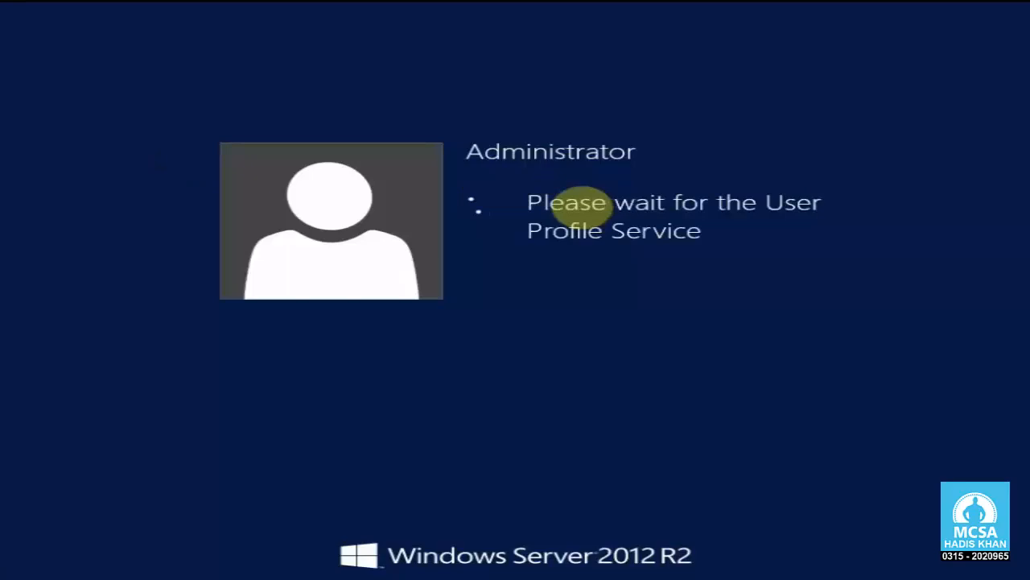